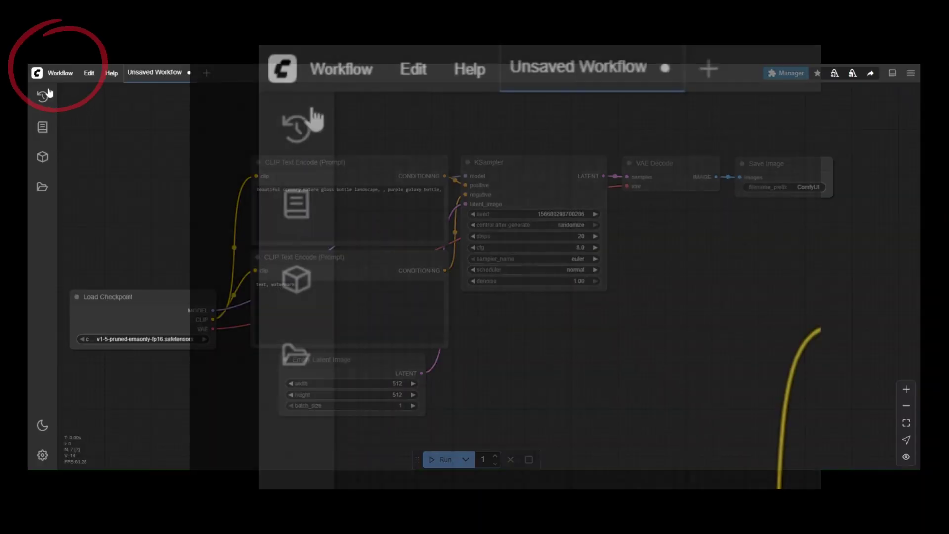
# Step: Browse the built-in workflow templates and filter them to the Image category for Qwen-Image
pyautogui.click(60, 74)
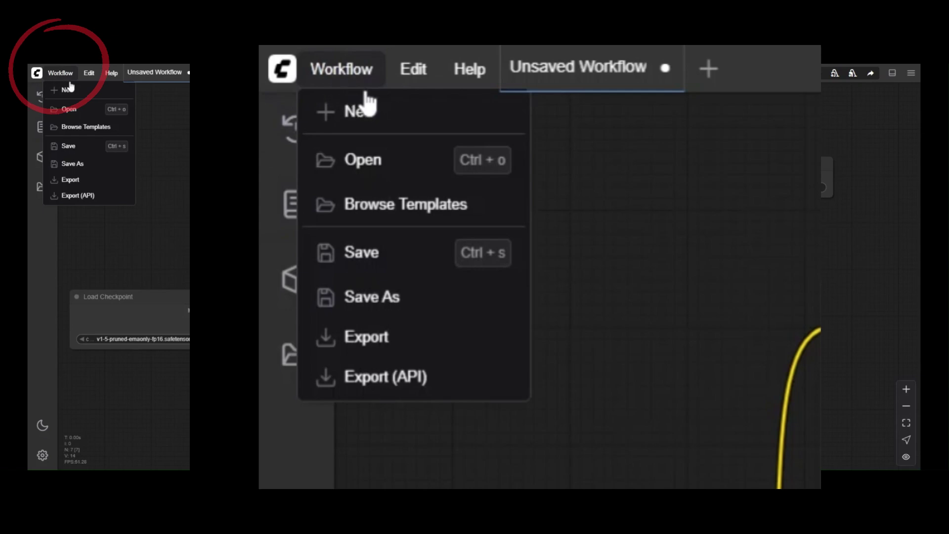
pyautogui.click(83, 127)
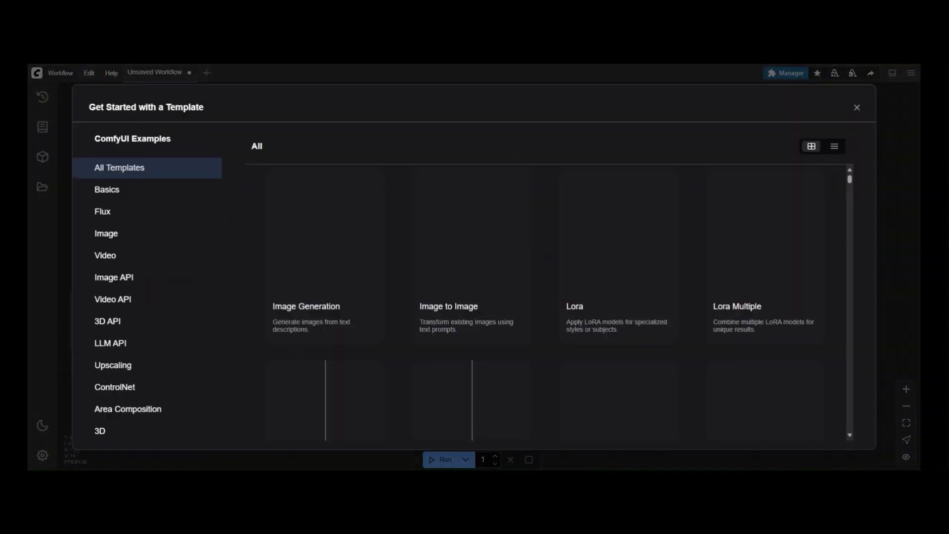
pyautogui.click(129, 232)
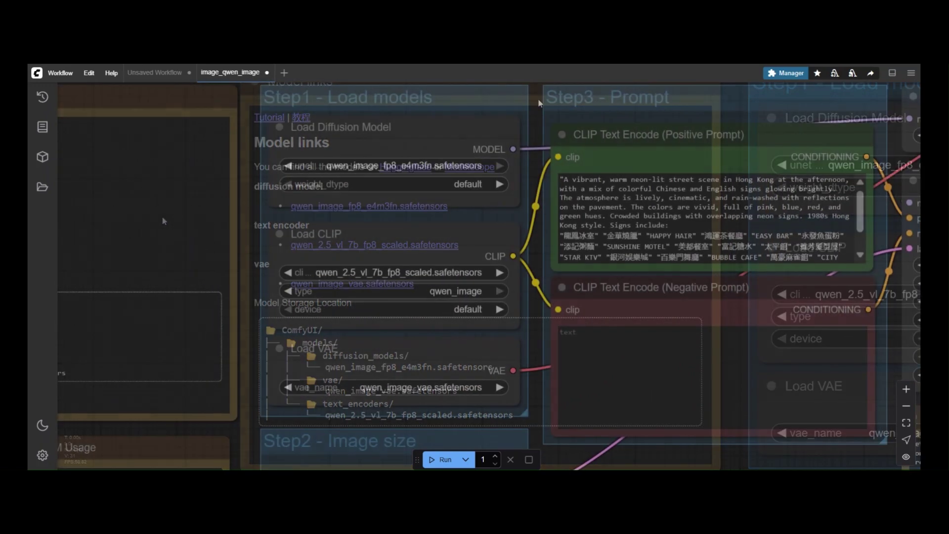
pyautogui.click(452, 165)
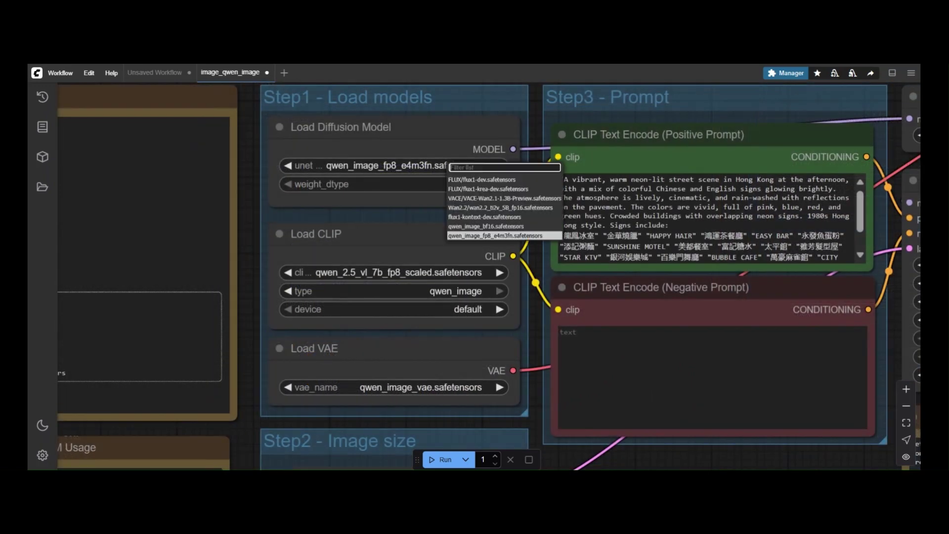
pyautogui.click(507, 226)
pyautogui.click(474, 165)
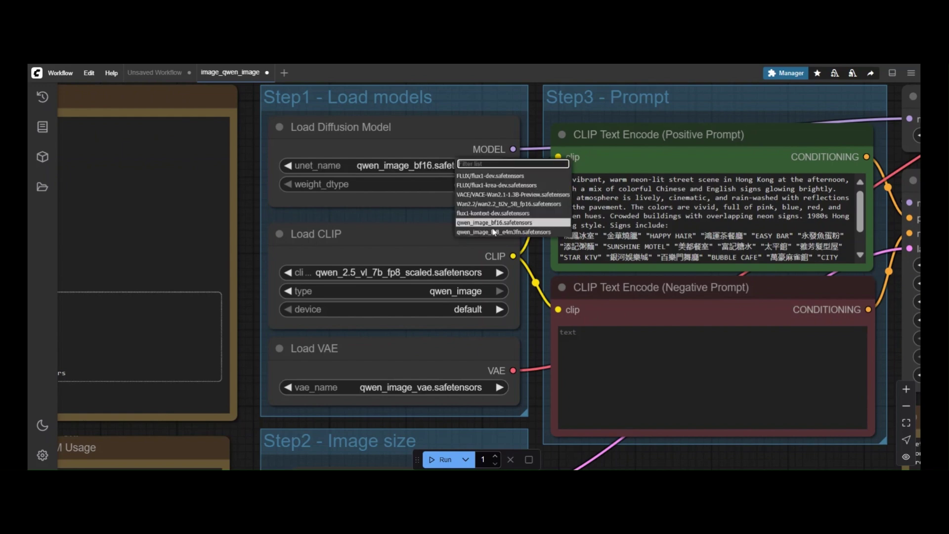
pyautogui.click(495, 235)
pyautogui.scroll(-1, 445, 267)
pyautogui.scroll(5, 399, 301)
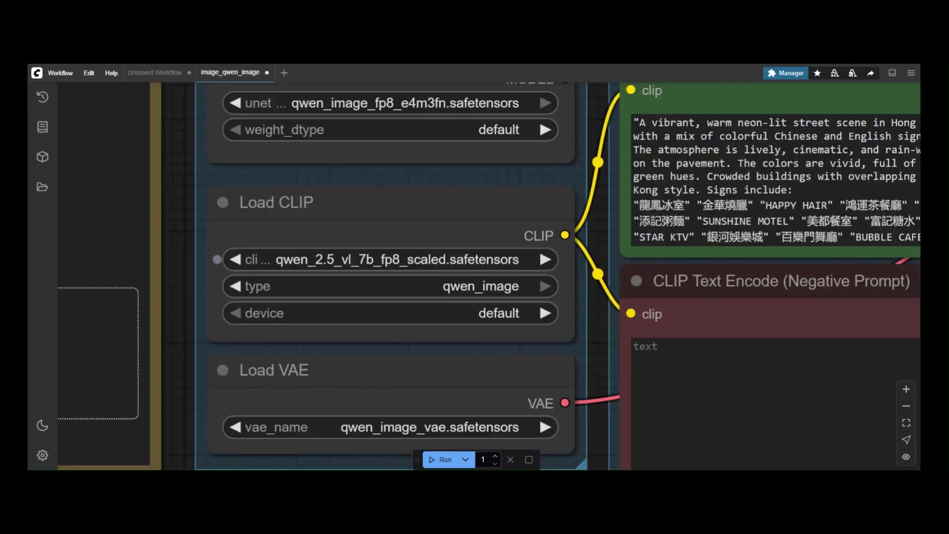
pyautogui.click(416, 261)
pyautogui.doubleClick(472, 276)
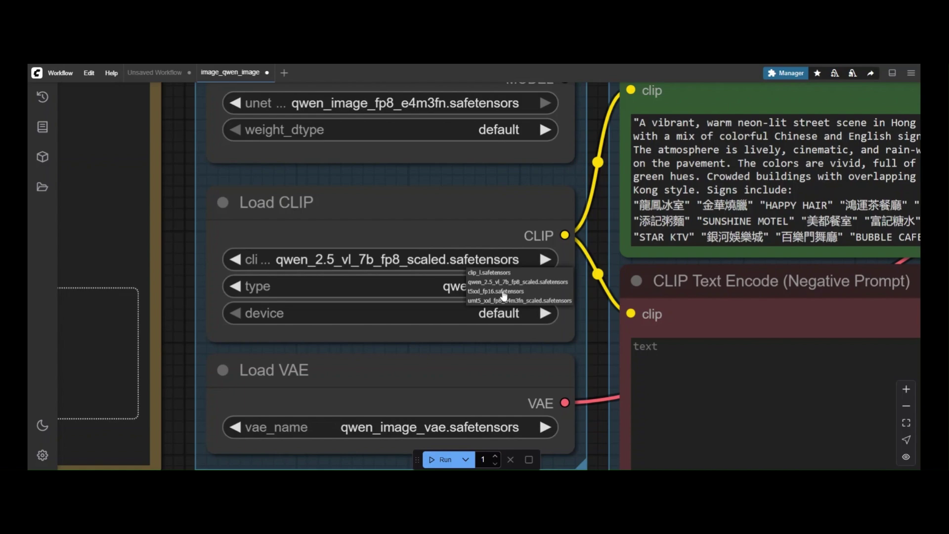
pyautogui.click(517, 283)
pyautogui.scroll(-3, 494, 296)
pyautogui.scroll(8, 463, 395)
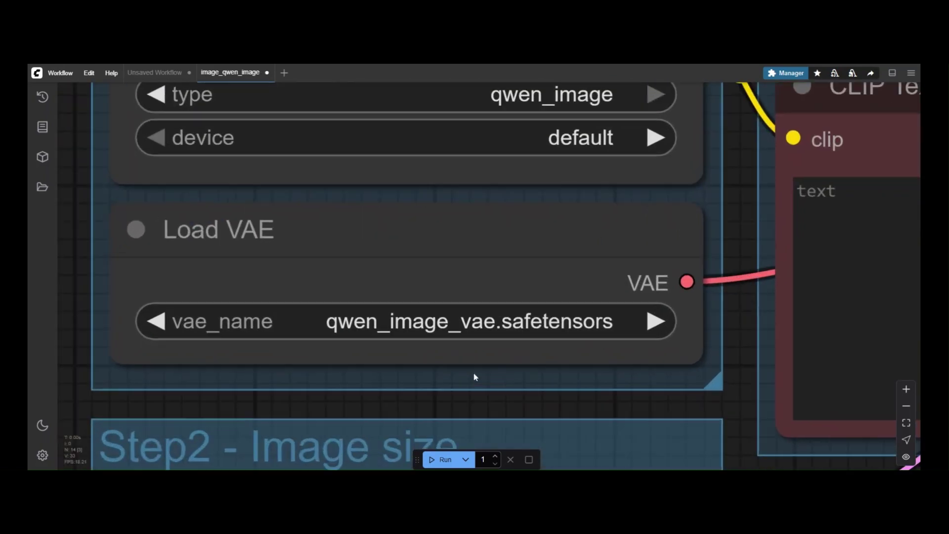
pyautogui.scroll(-6, 471, 367)
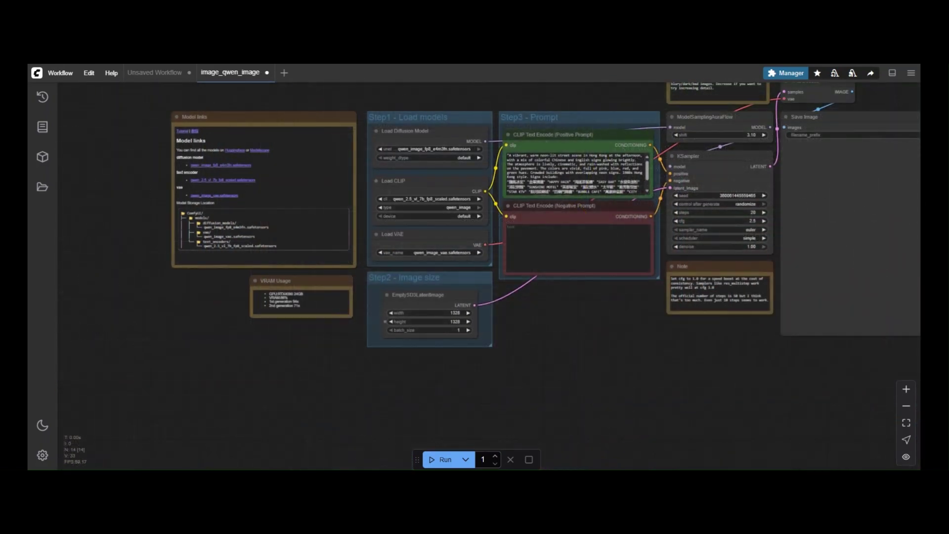
pyautogui.scroll(10, 454, 318)
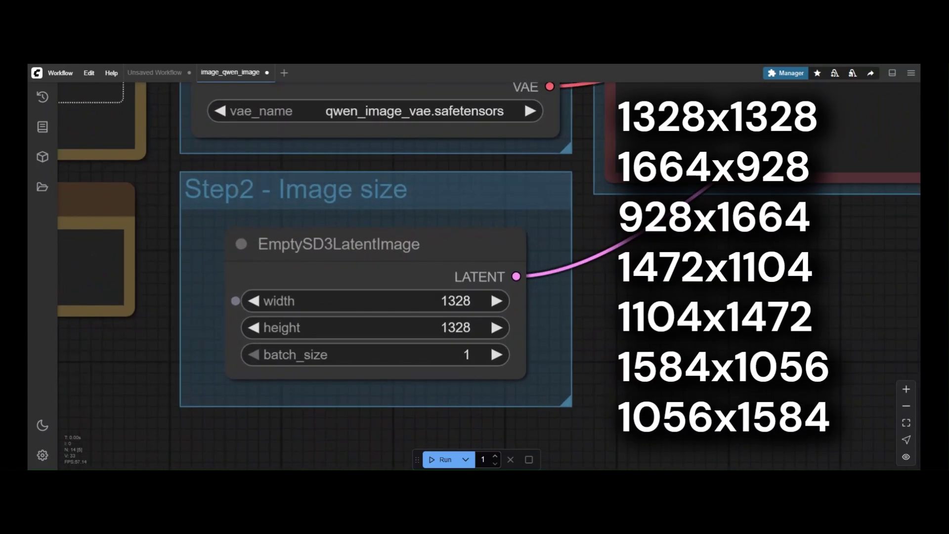
pyautogui.scroll(-3, 441, 311)
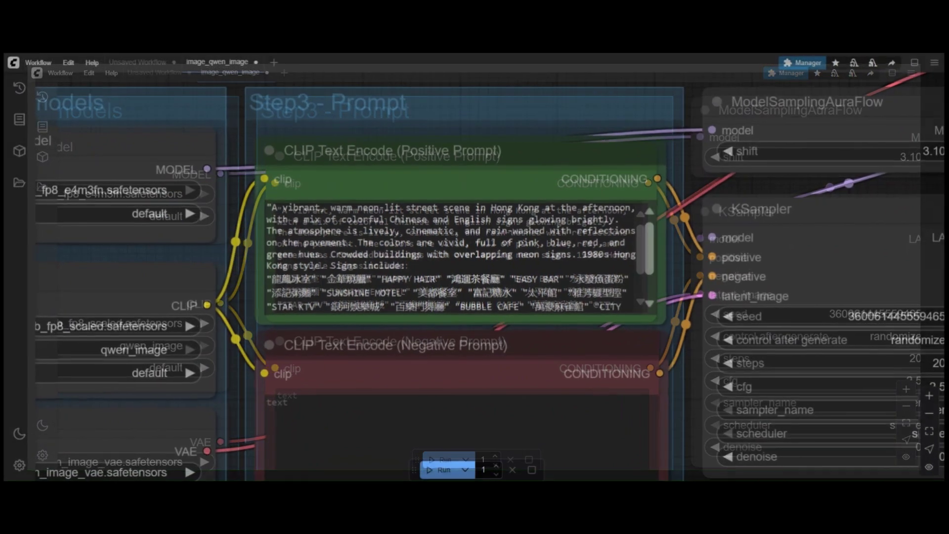
pyautogui.scroll(-2, 451, 257)
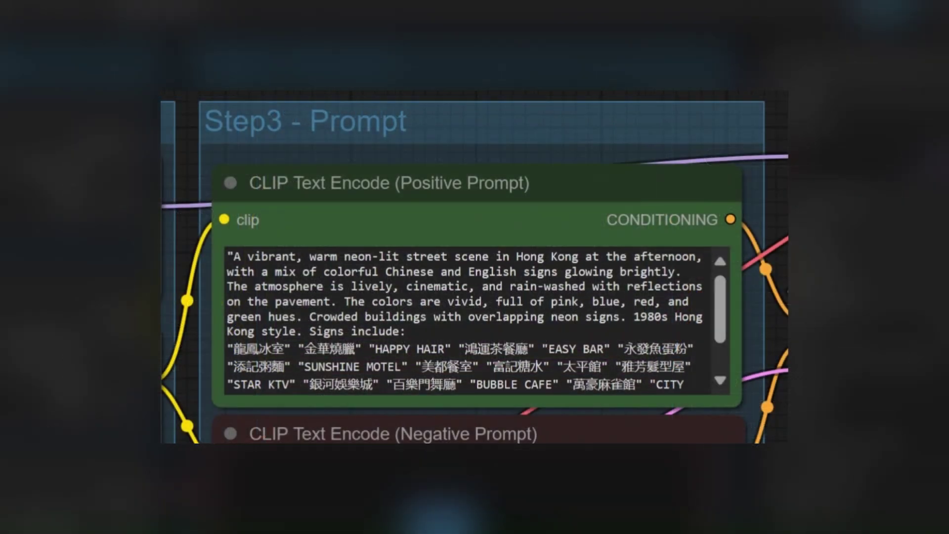
pyautogui.scroll(-2, 464, 316)
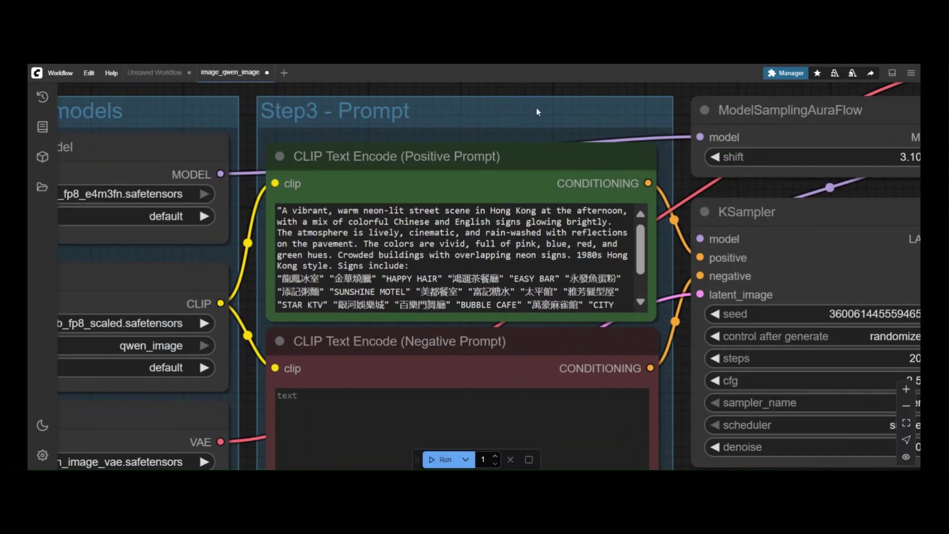
pyautogui.scroll(-12, 524, 116)
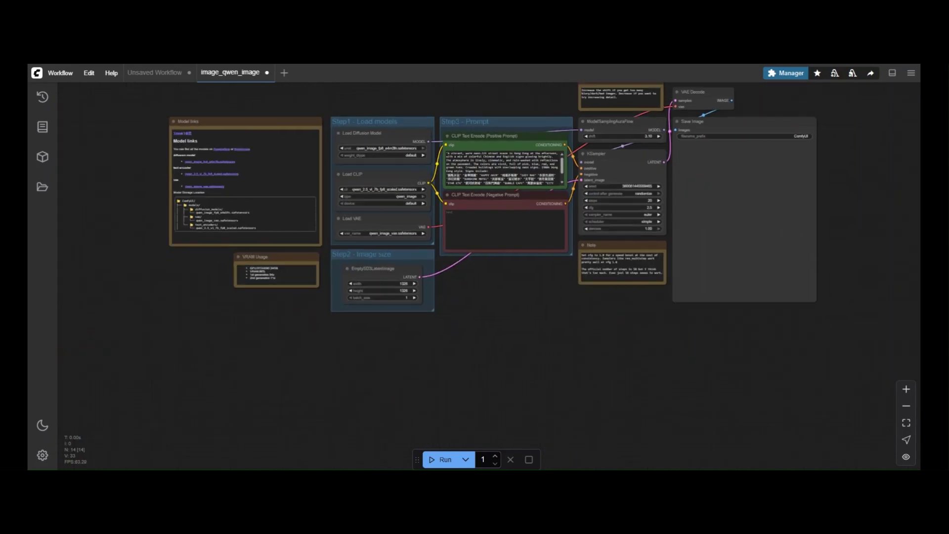
pyautogui.moveTo(521, 284); pyautogui.dragTo(419, 356)
pyautogui.scroll(10, 568, 183)
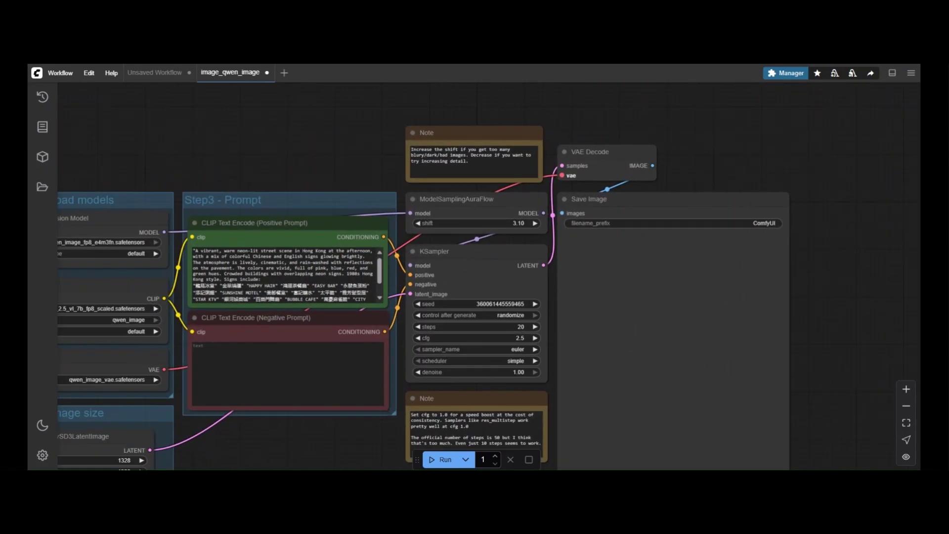
# Step: Change the ModelSamplingAuraFlow shift from 3.10 to 4.00
pyautogui.moveTo(303, 186); pyautogui.dragTo(285, 146)
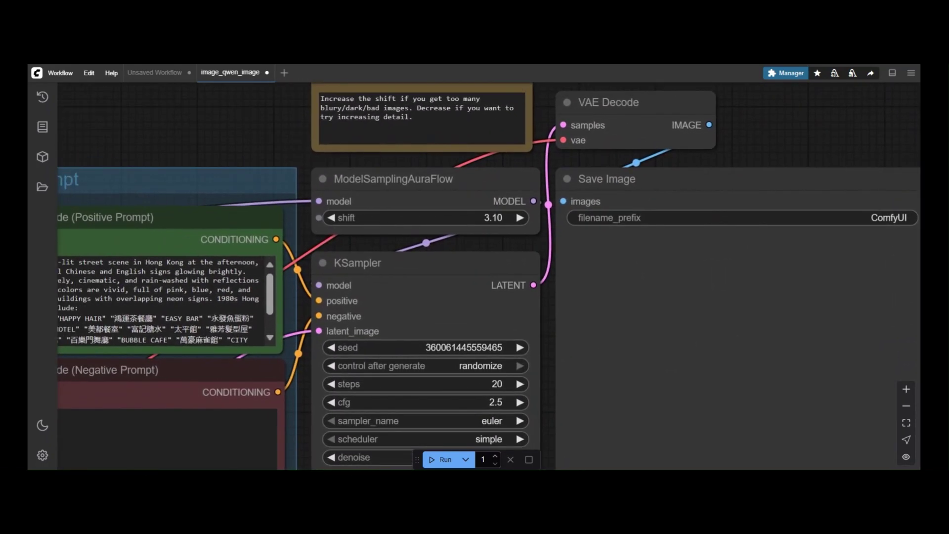
pyautogui.scroll(5, 345, 223)
pyautogui.scroll(-2, 501, 225)
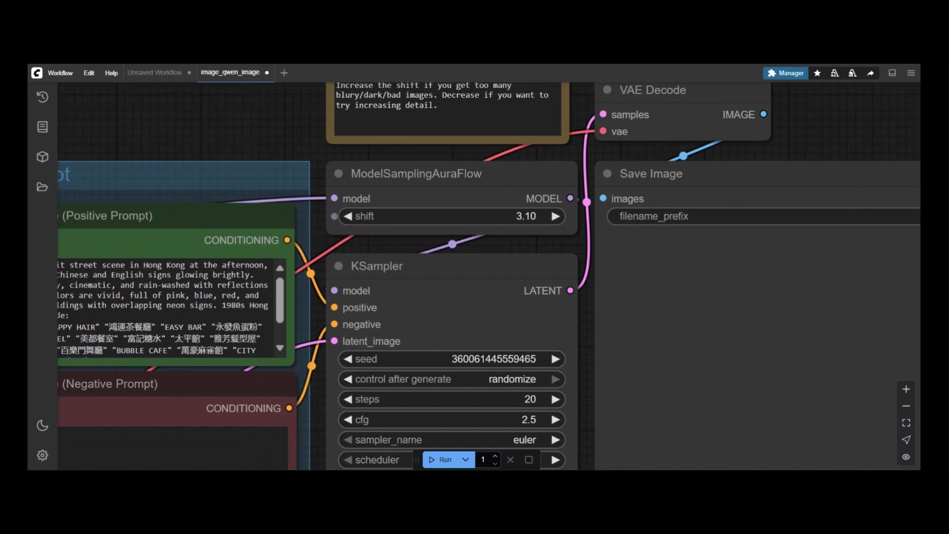
pyautogui.click(445, 216)
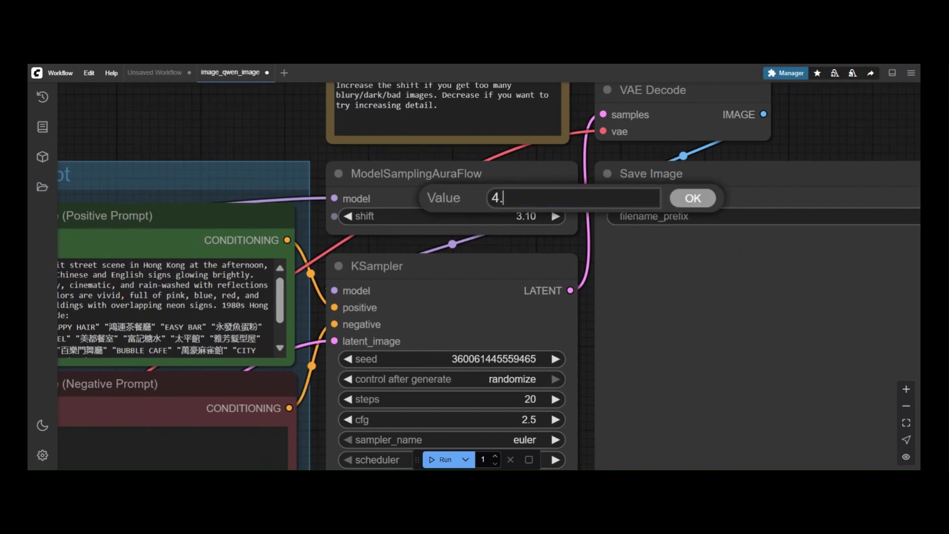
pyautogui.press('Return')
# Step: Pan the canvas down to the VRAM Usage note below KSampler
pyautogui.scroll(-3, 741, 297)
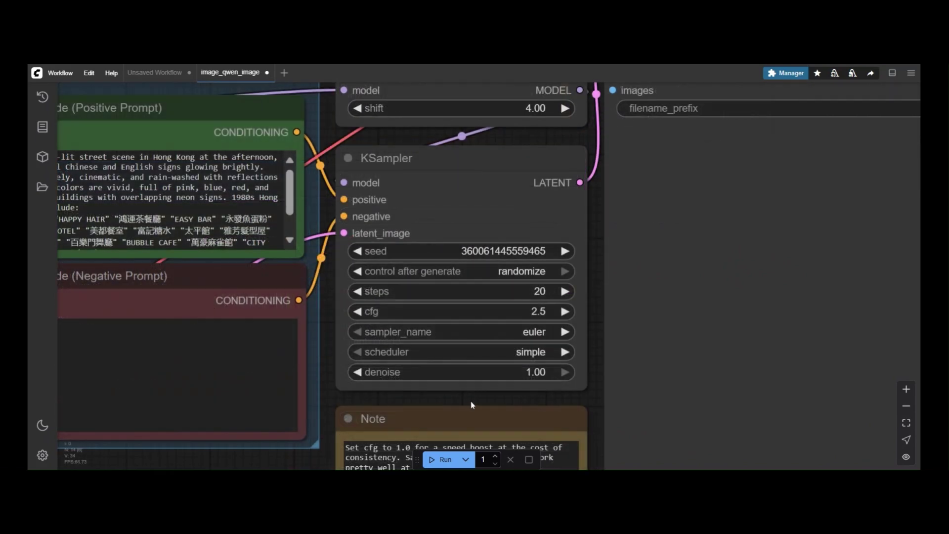
pyautogui.moveTo(472, 404); pyautogui.dragTo(459, 251)
pyautogui.scroll(5, 375, 311)
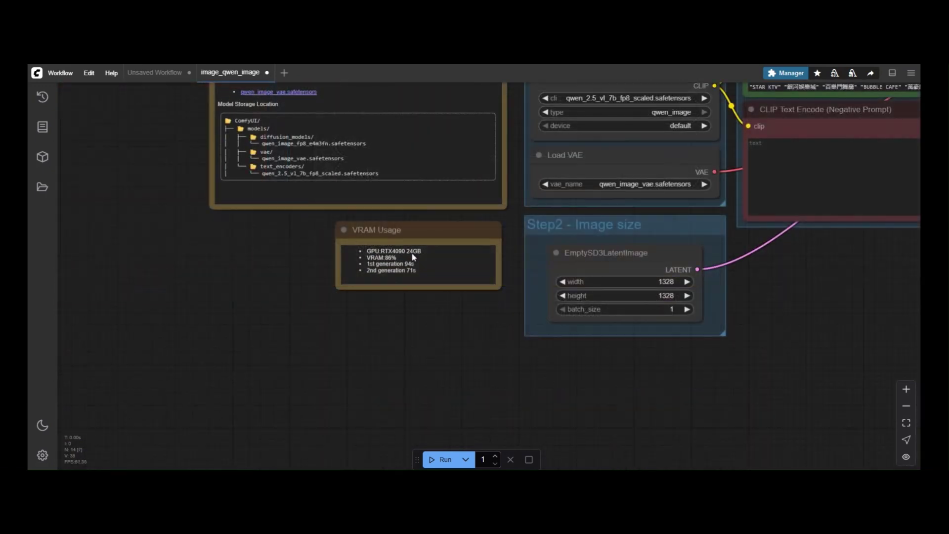
pyautogui.scroll(8, 431, 209)
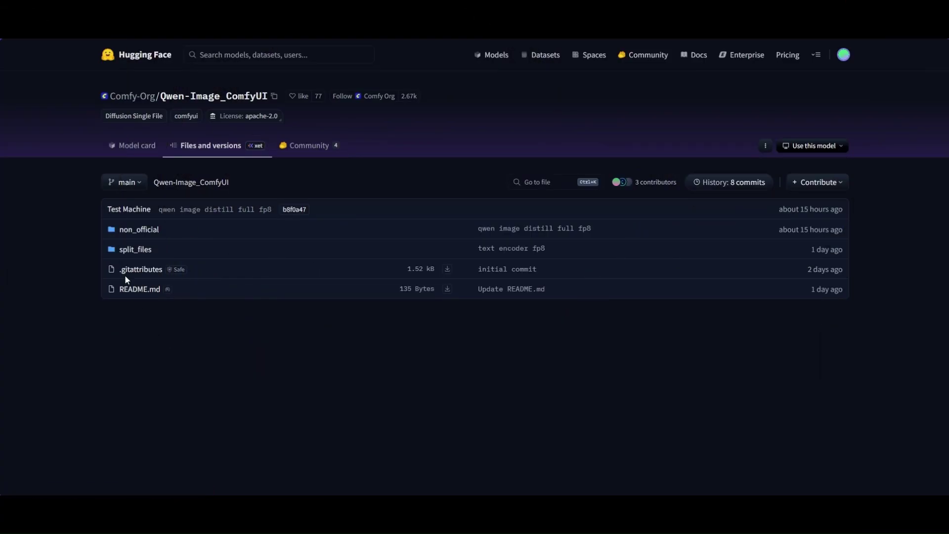
# Step: Inspect the split_files vae, text_encoders and diffusion_models folders in the Hugging Face repo
pyautogui.click(138, 250)
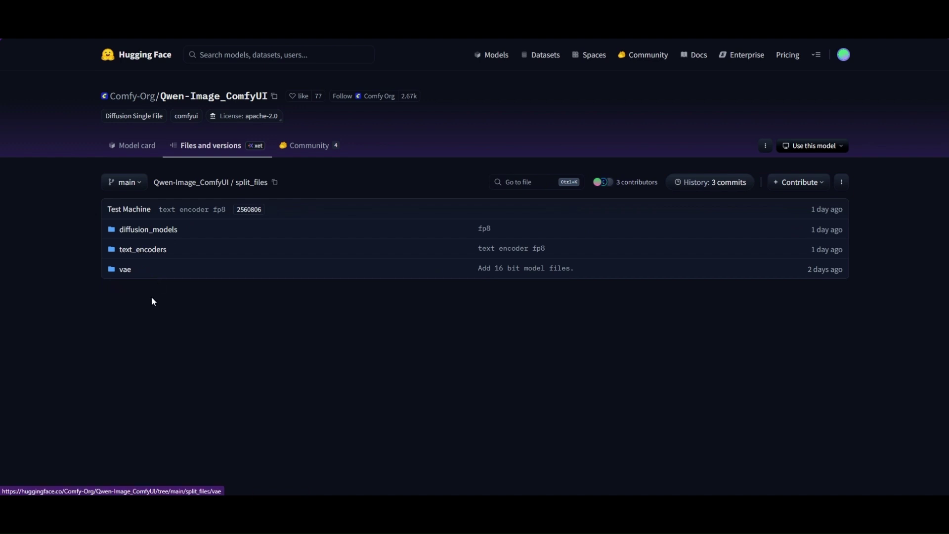
pyautogui.click(126, 270)
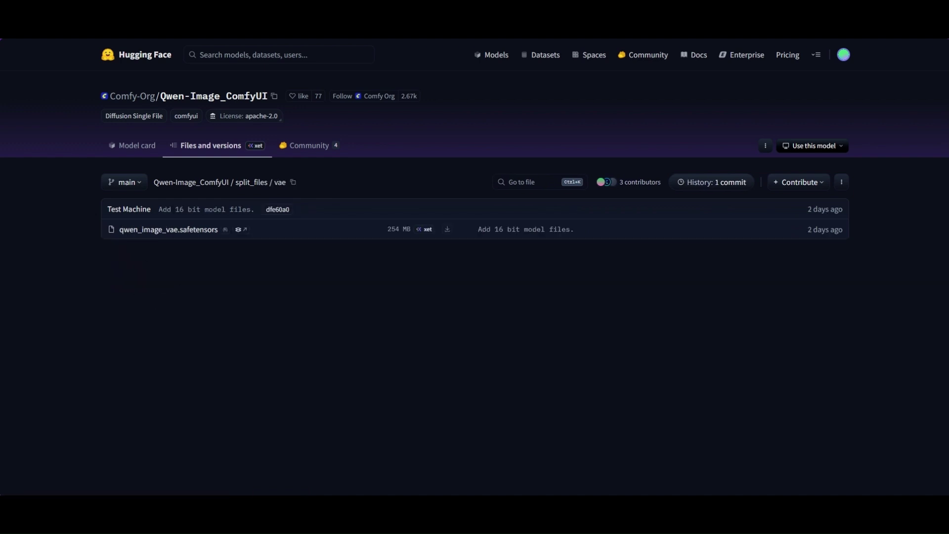
pyautogui.hotkey('alt', 'Left')
pyautogui.click(155, 250)
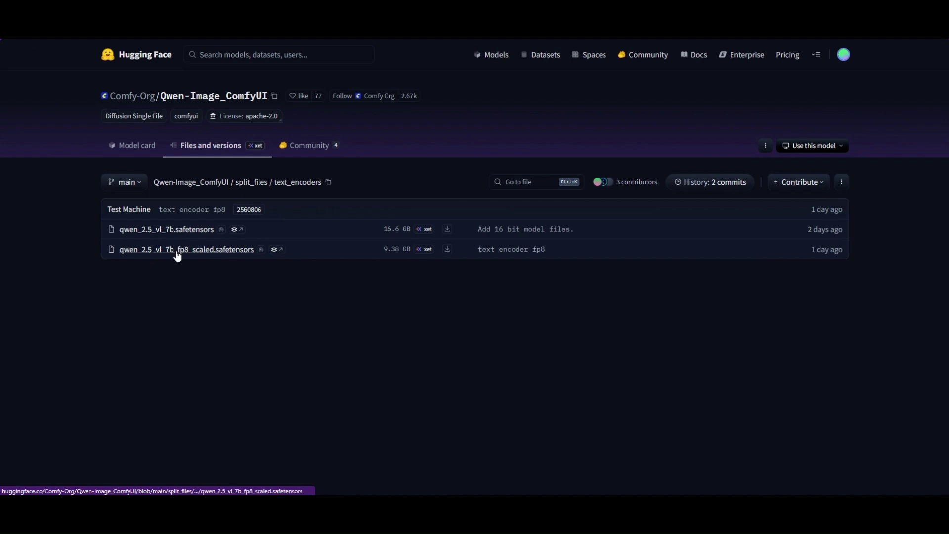
pyautogui.hotkey('alt', 'Left')
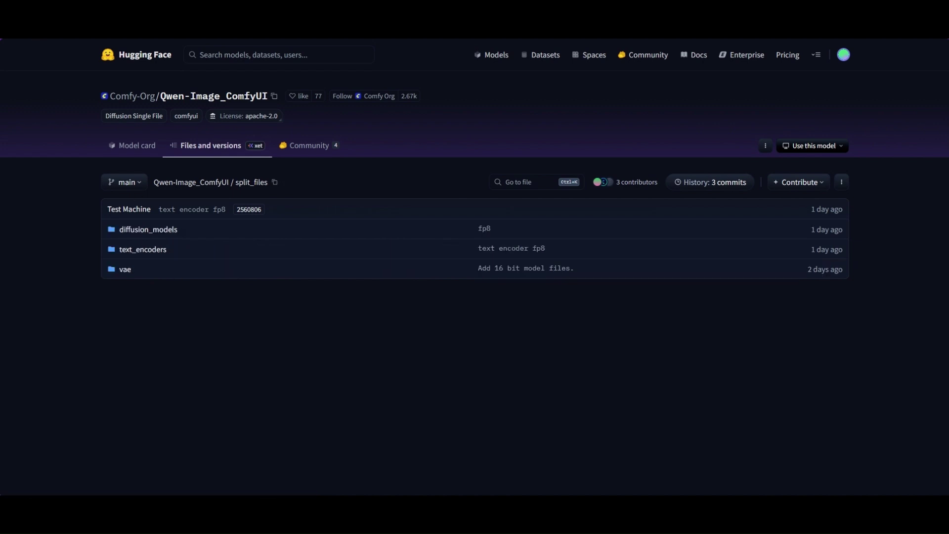
pyautogui.click(153, 230)
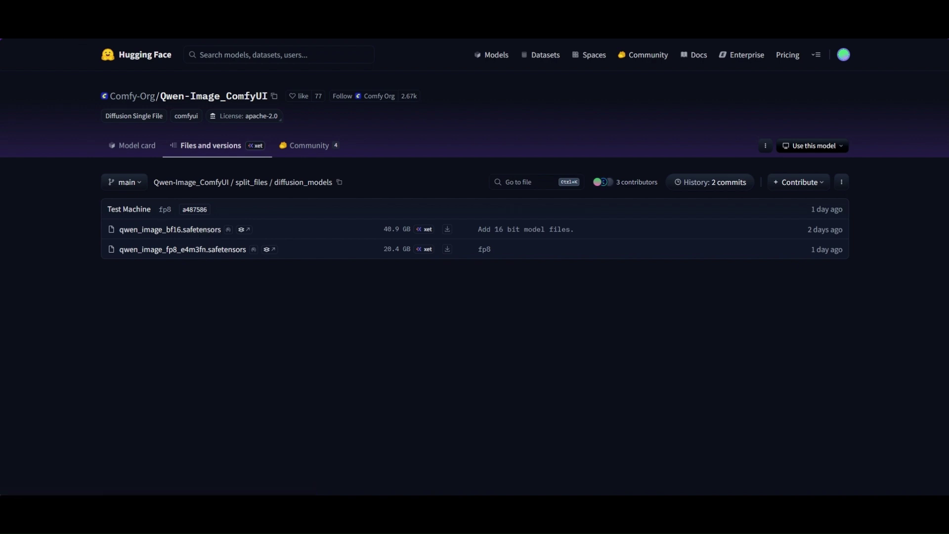
pyautogui.hotkey('alt', 'Left')
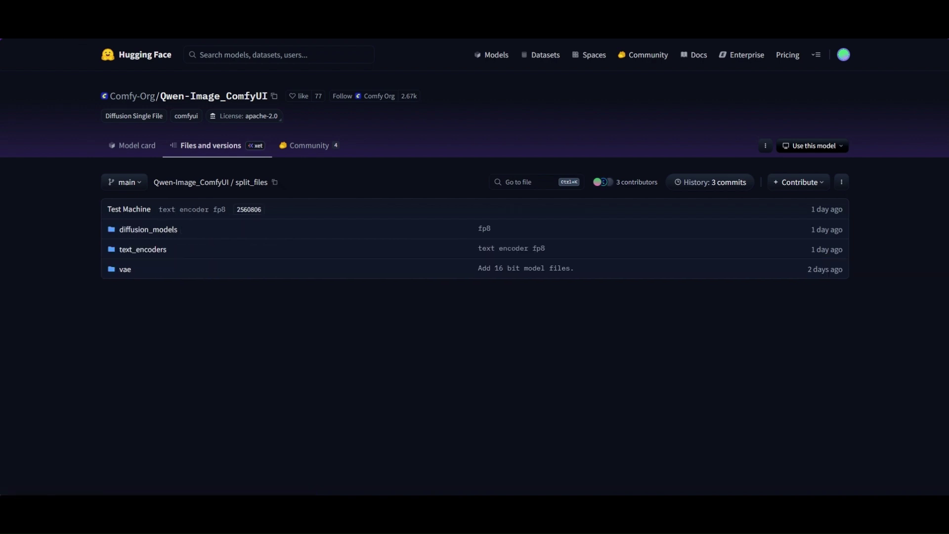
# Step: Open the README in the repo's non_official/diffusion_models folder describing the distilled model
pyautogui.click(213, 183)
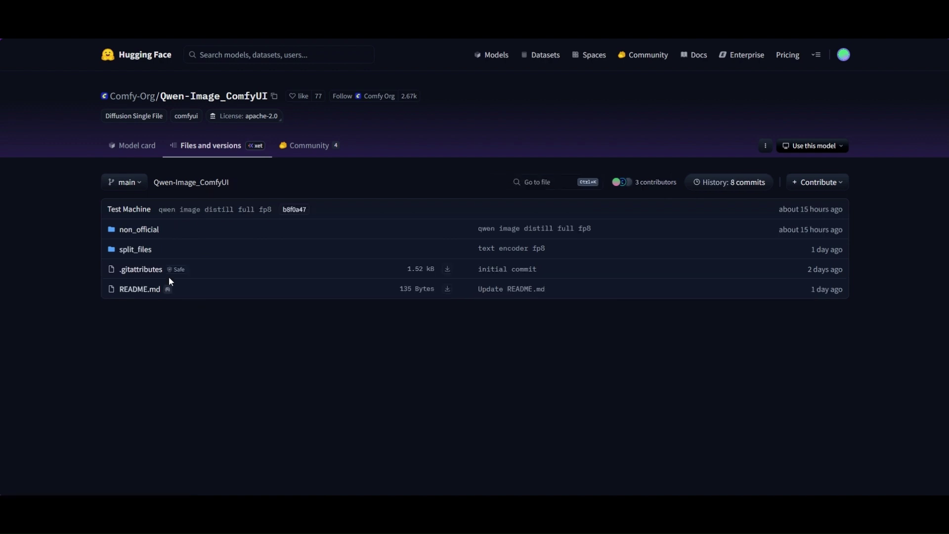
pyautogui.click(144, 231)
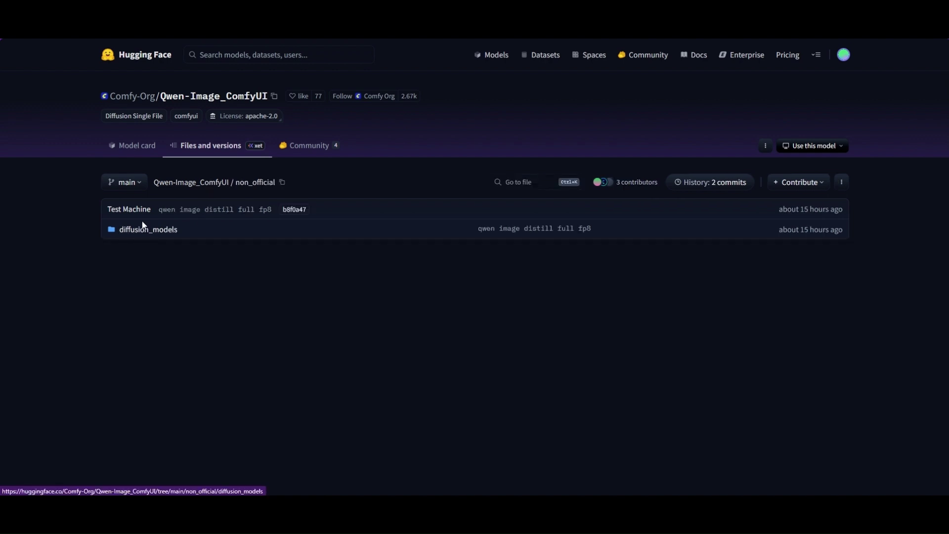
pyautogui.click(147, 230)
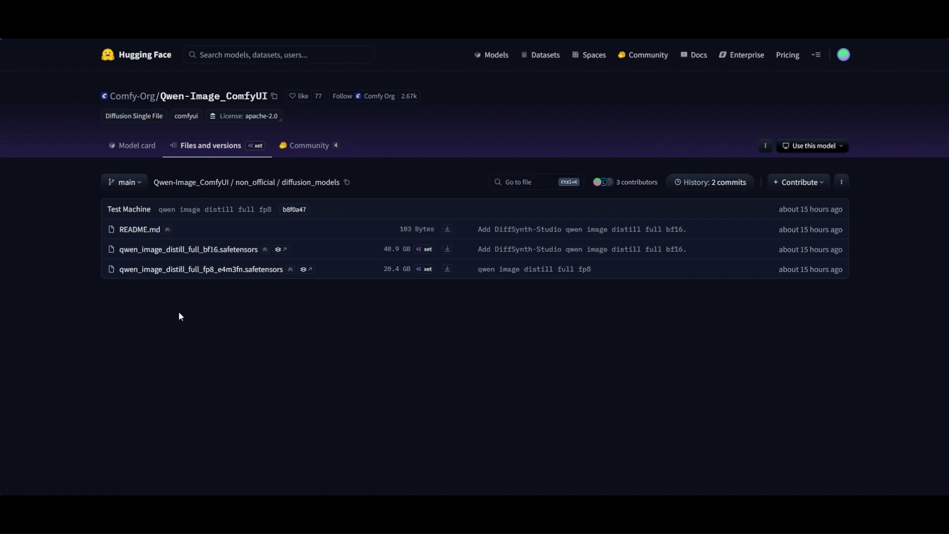
pyautogui.click(143, 229)
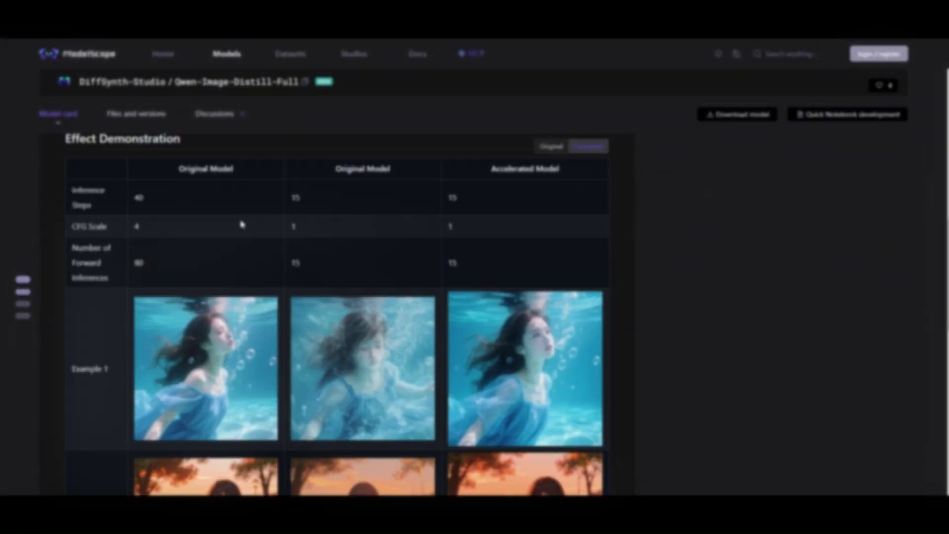
# Step: Scroll through QuantStack's Qwen-Image GGUF repository files to review the quantized gguf versions
pyautogui.scroll(-1, 240, 219)
pyautogui.scroll(-10, 240, 224)
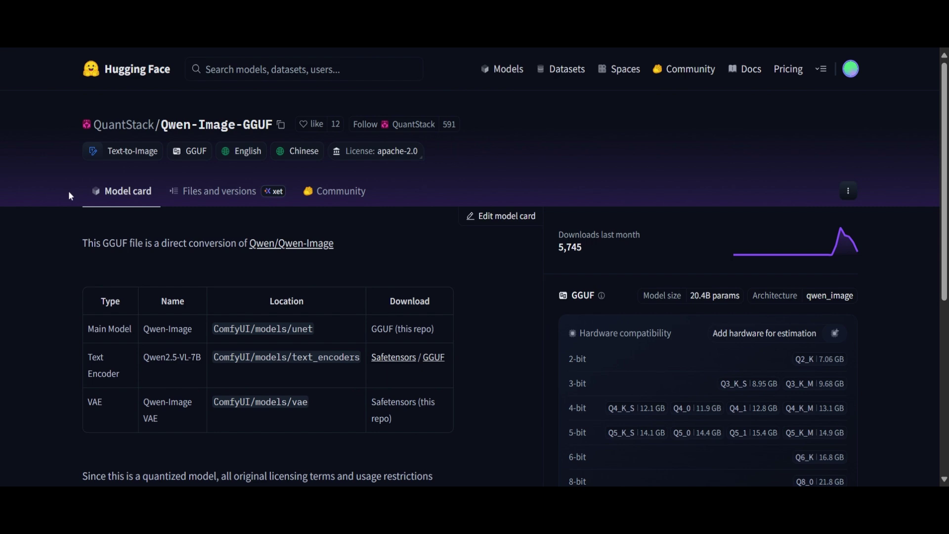
pyautogui.scroll(-3, 72, 200)
pyautogui.scroll(3, 71, 201)
pyautogui.click(205, 191)
pyautogui.scroll(-6, 57, 237)
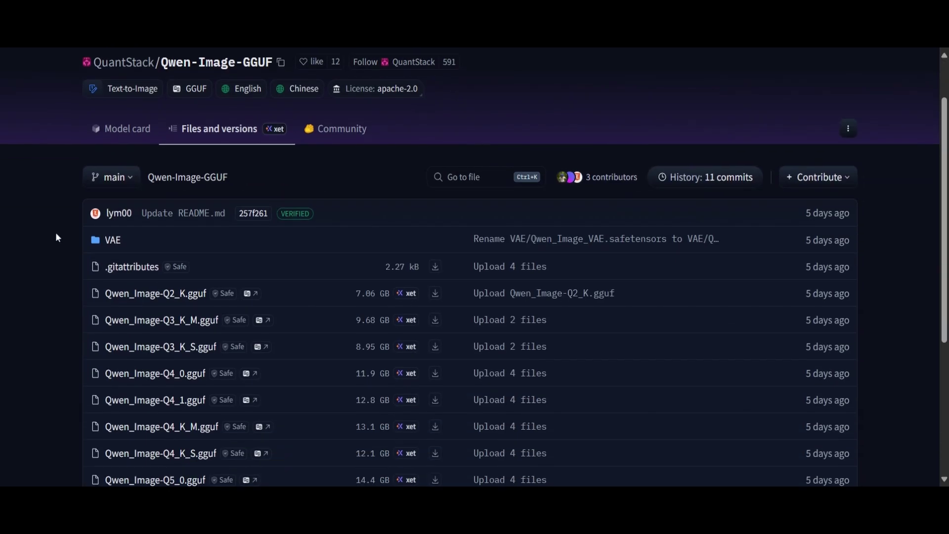
pyautogui.scroll(4, 57, 237)
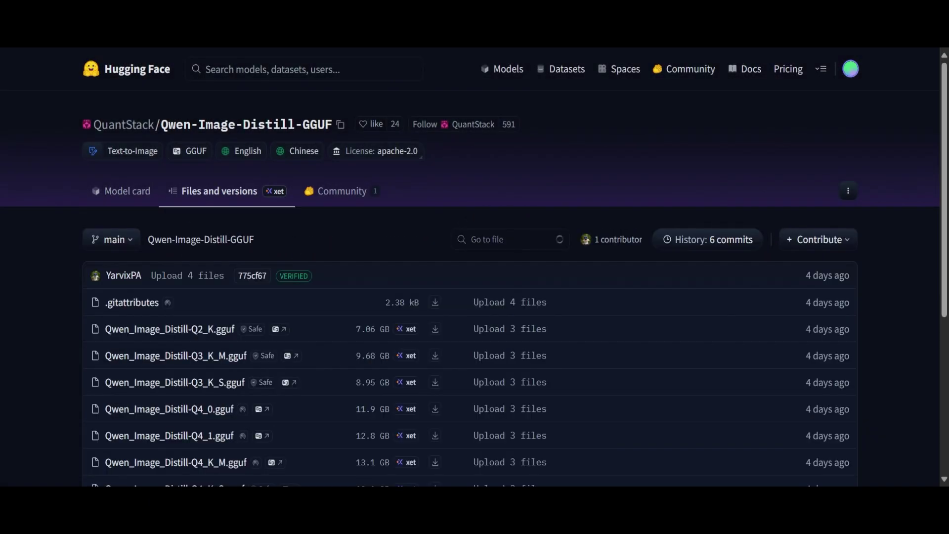
pyautogui.scroll(-2, 66, 245)
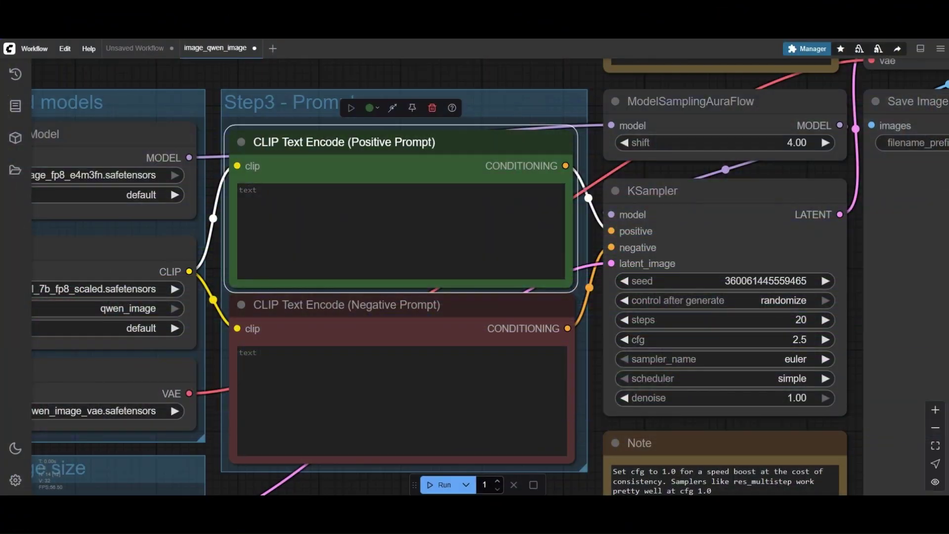
# Step: Paste the long scene description into the empty positive prompt
pyautogui.click(289, 232)
pyautogui.hotkey('ctrl', 'v')
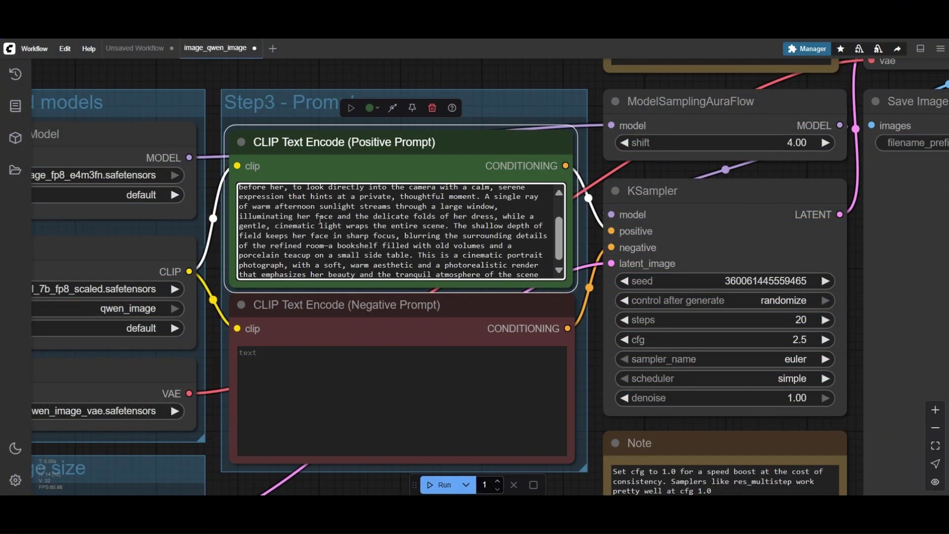
pyautogui.scroll(2, 320, 221)
pyautogui.scroll(-3, 265, 183)
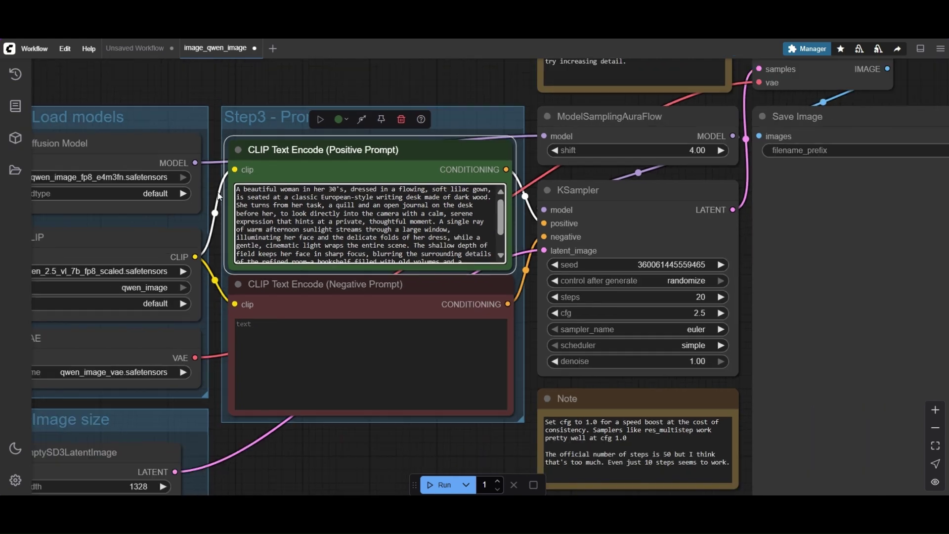
# Step: Zoom and pan around the canvas to inspect the generated writing-desk and café images
pyautogui.scroll(-3, 354, 223)
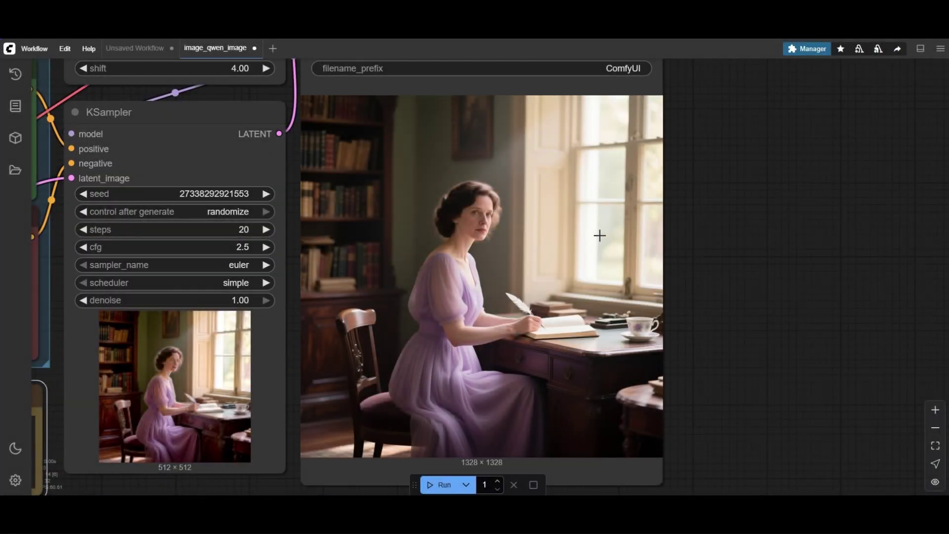
pyautogui.scroll(7, 600, 236)
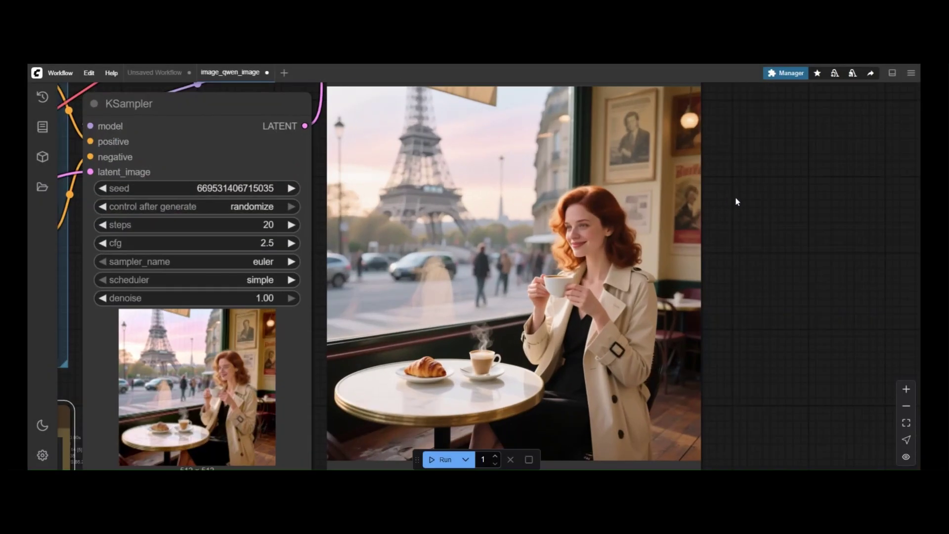
pyautogui.moveTo(736, 202); pyautogui.dragTo(738, 177)
pyautogui.scroll(4, 739, 176)
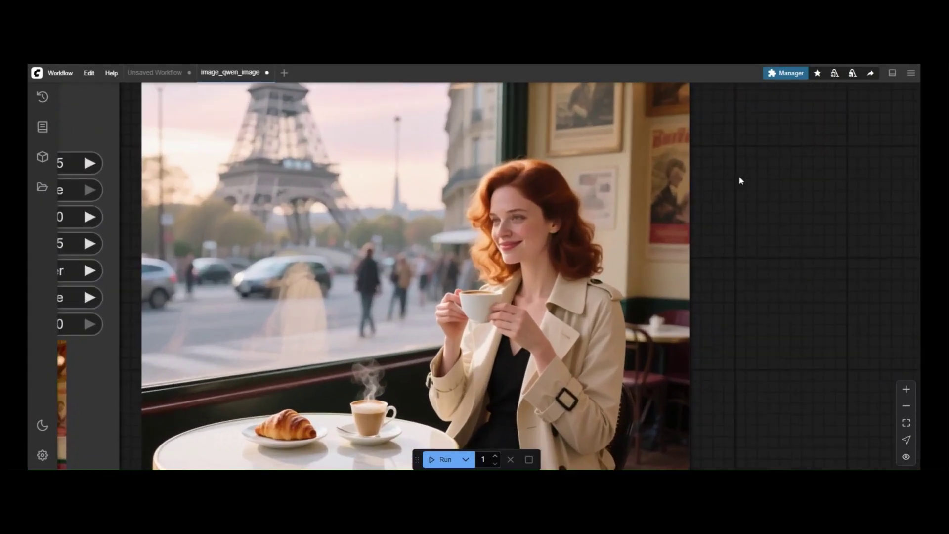
pyautogui.scroll(2, 740, 181)
pyautogui.scroll(-1, 740, 181)
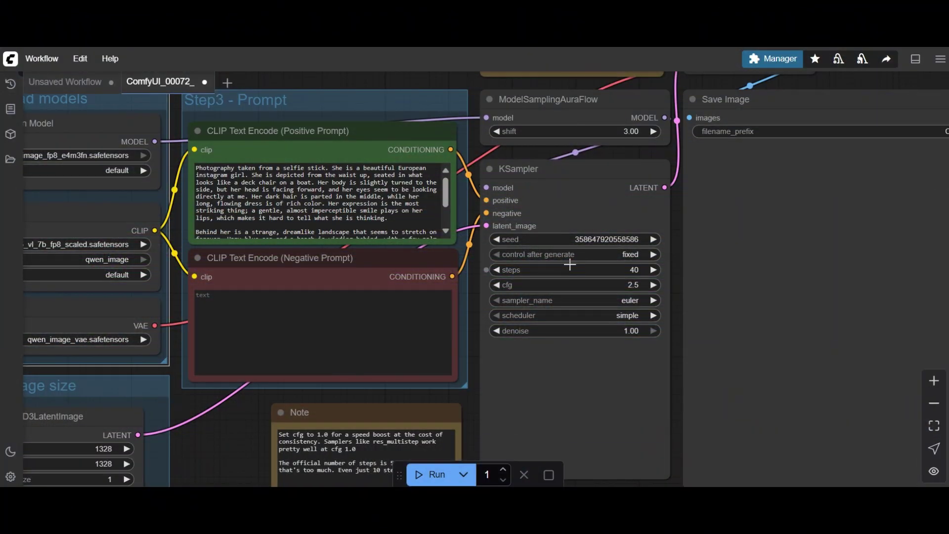
pyautogui.scroll(7, 598, 220)
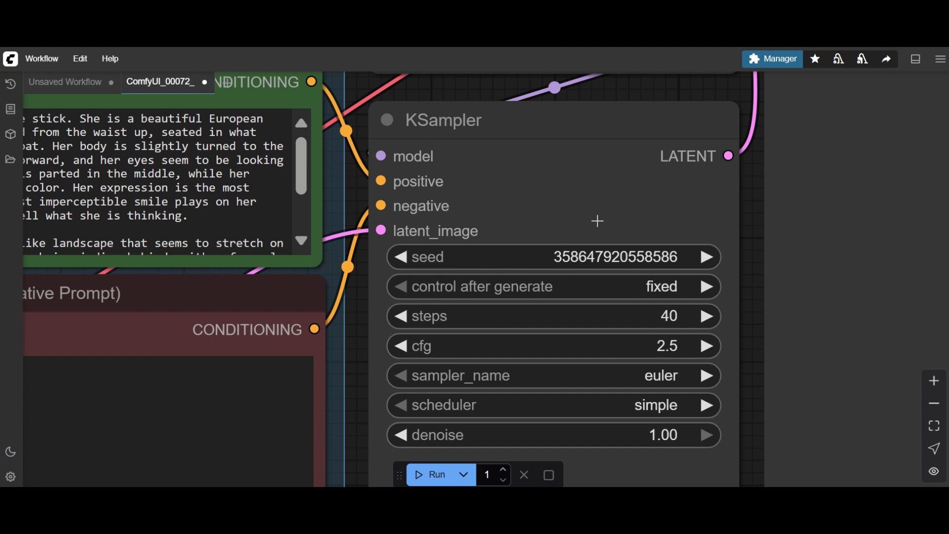
pyautogui.scroll(-10, 598, 220)
pyautogui.scroll(5, 418, 109)
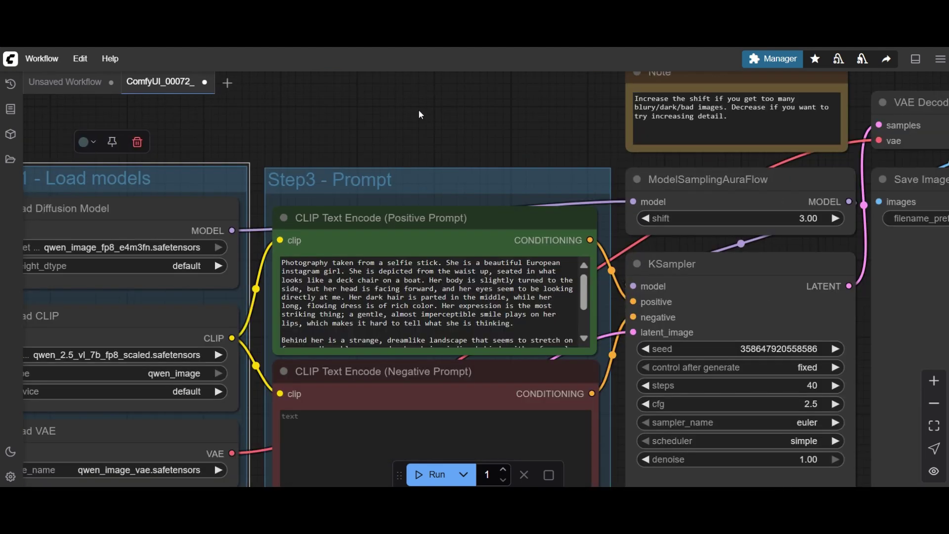
pyautogui.moveTo(418, 115); pyautogui.dragTo(622, 89)
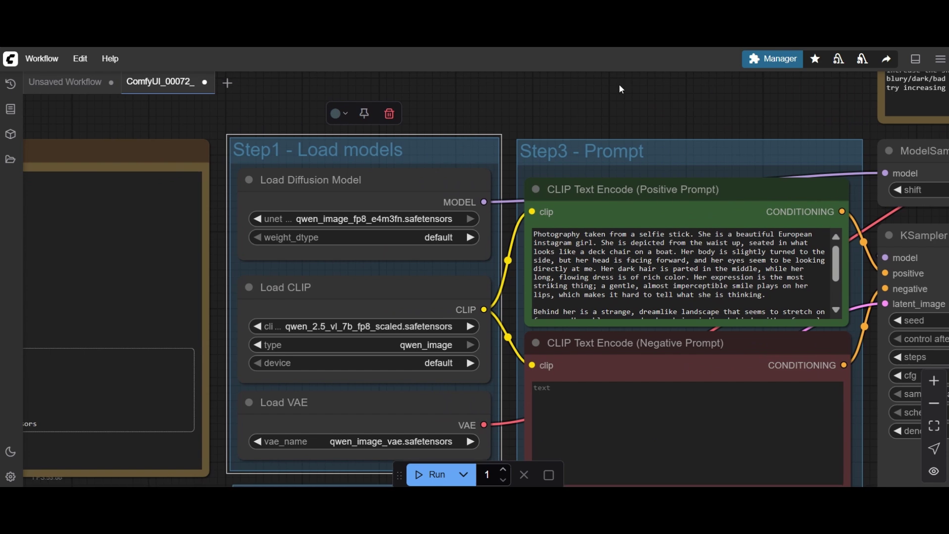
pyautogui.scroll(5, 377, 143)
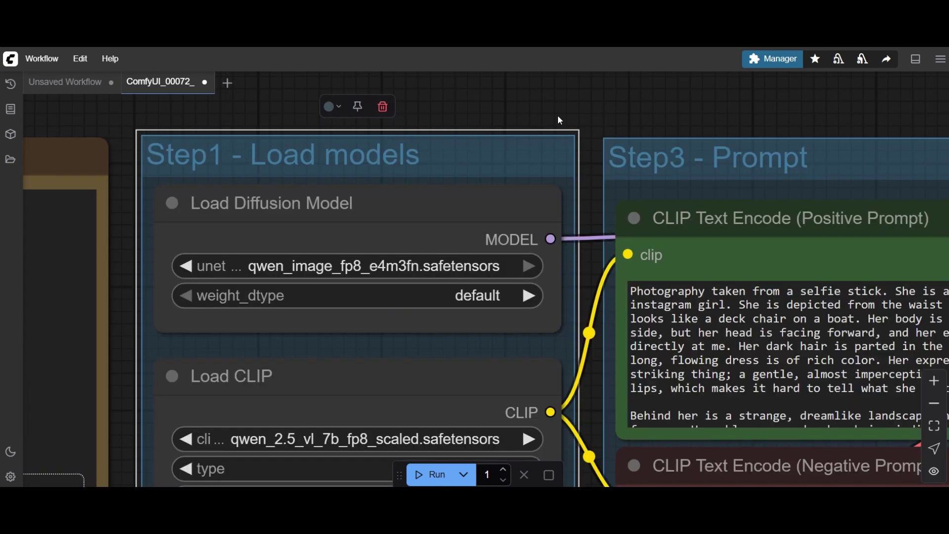
pyautogui.moveTo(560, 120); pyautogui.dragTo(577, 98)
pyautogui.scroll(-3, 577, 97)
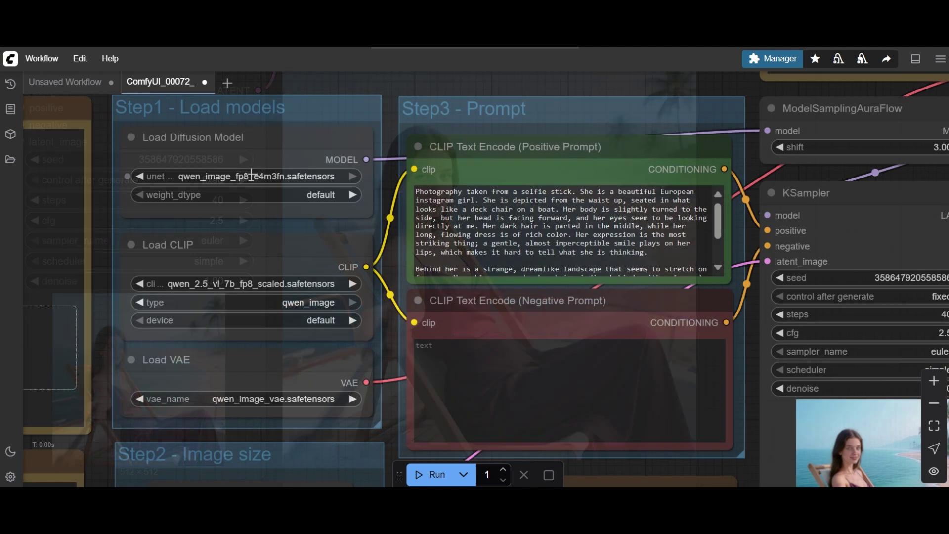
# Step: Switch the diffusion model to qwen_image_bf16 and the text encoder to qwen_2.5_vl_7b.safetensors
pyautogui.click(251, 176)
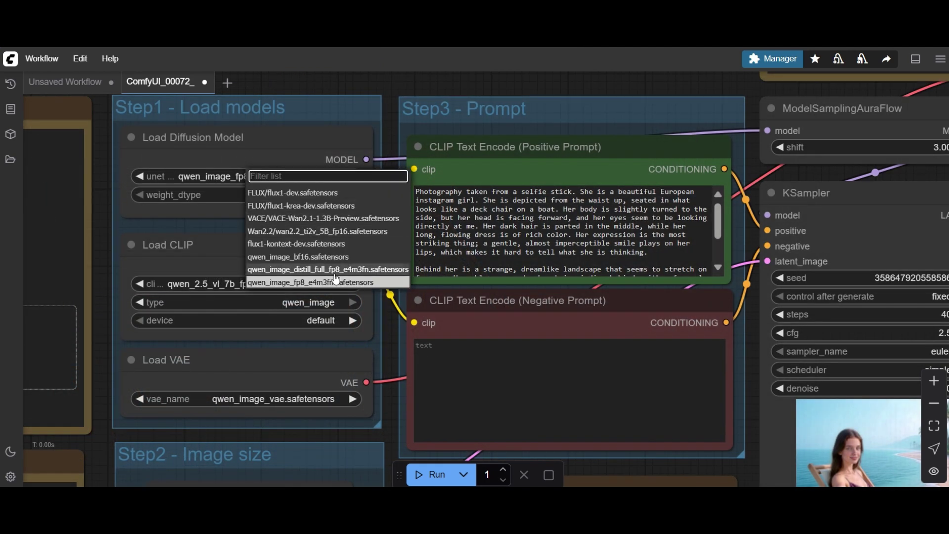
pyautogui.click(311, 260)
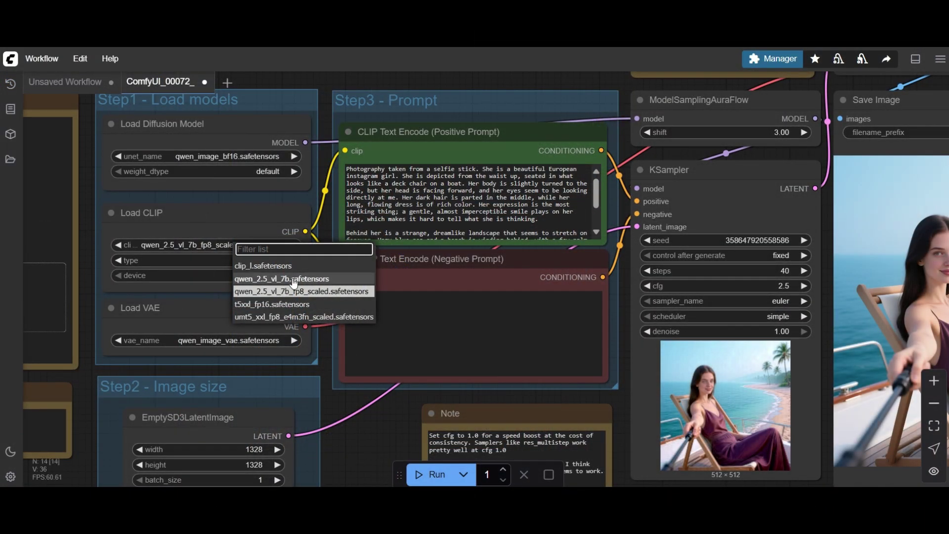
pyautogui.click(294, 280)
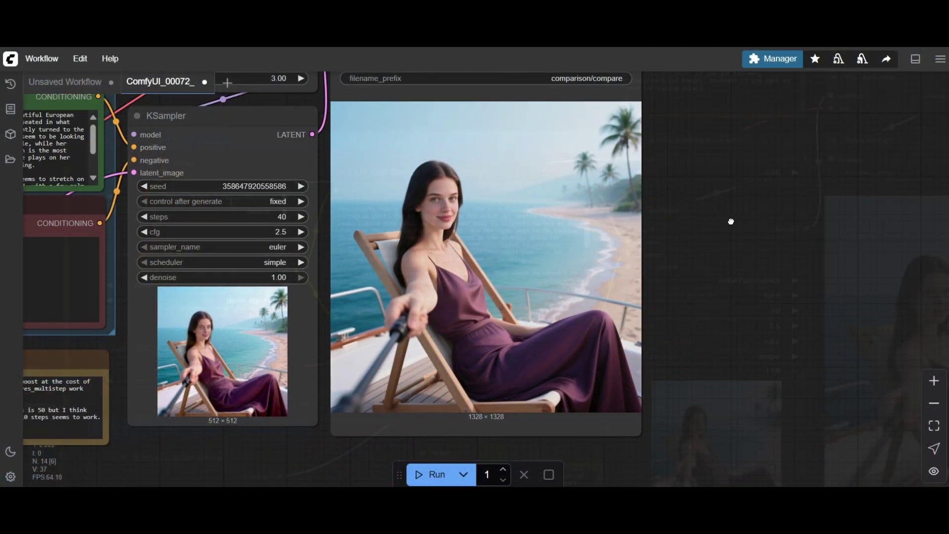
# Step: Load qwen_image_distill_full_fp8_e4m3fn and set KSampler to 15 steps with cfg 1.0
pyautogui.click(229, 198)
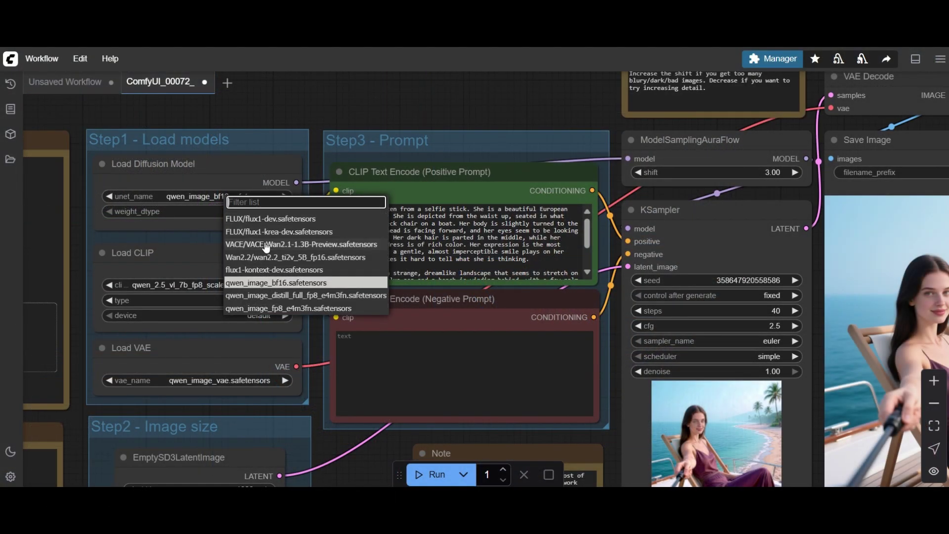
pyautogui.click(298, 302)
pyautogui.click(544, 289)
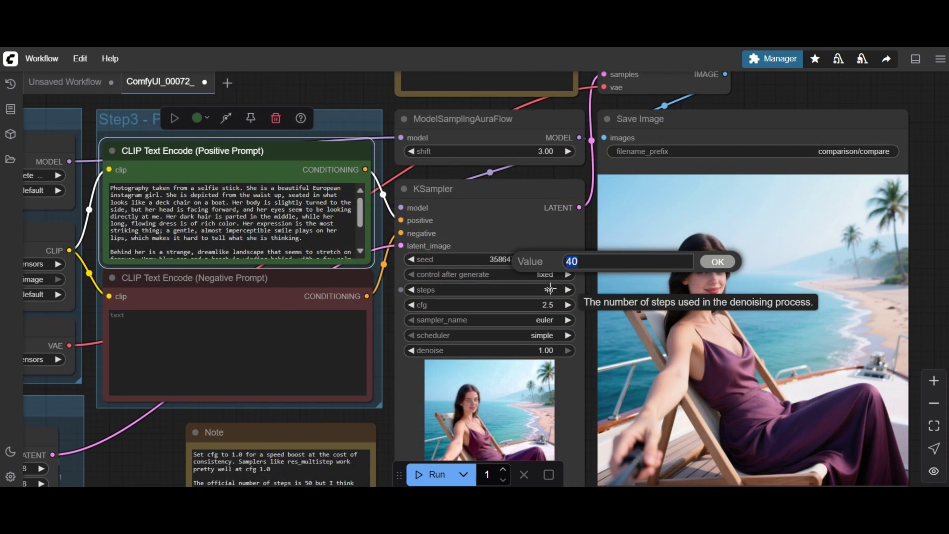
pyautogui.write('14')
pyautogui.press('Return')
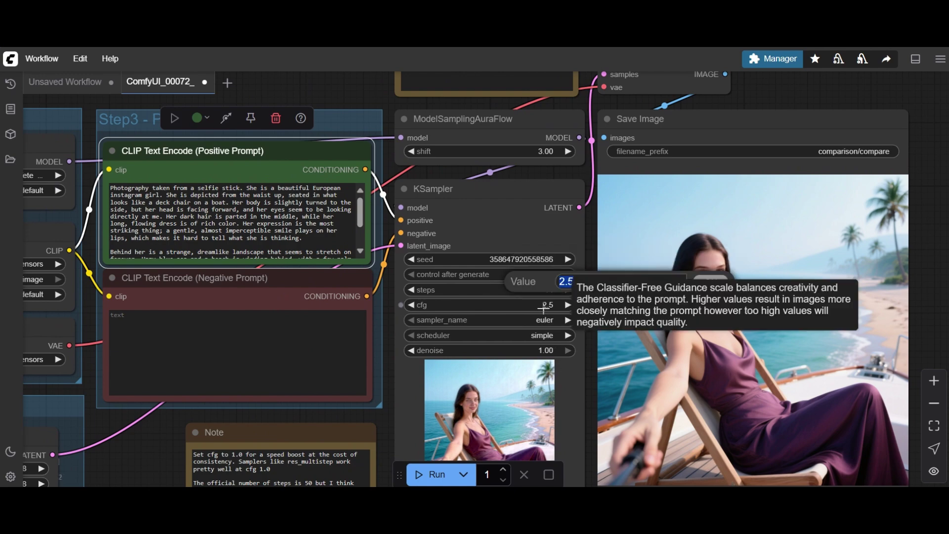
pyautogui.moveTo(543, 309); pyautogui.dragTo(536, 316)
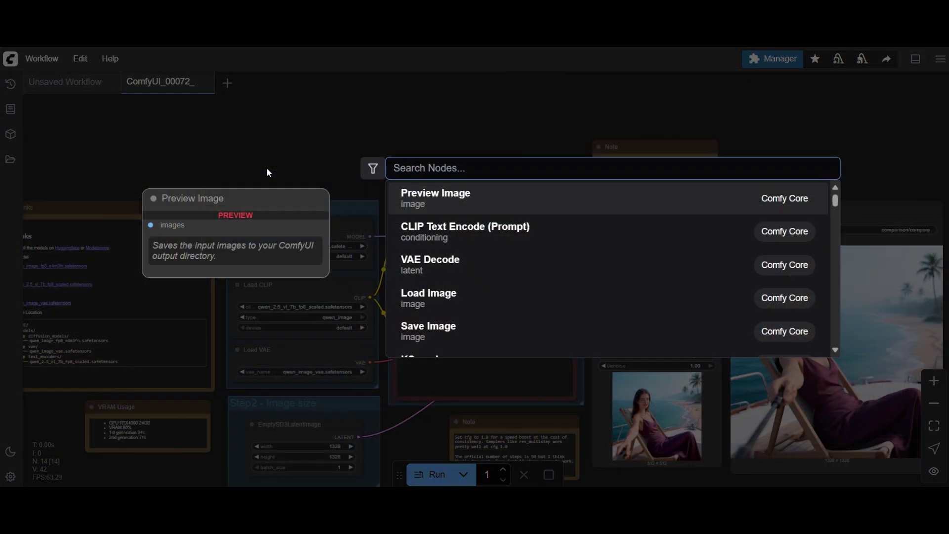
# Step: Add a Unet Loader (GGUF) using Qwen_Image-Q4_0.gguf, wire it to ModelSamplingAuraFlow, and generate
pyautogui.write('GGUF')
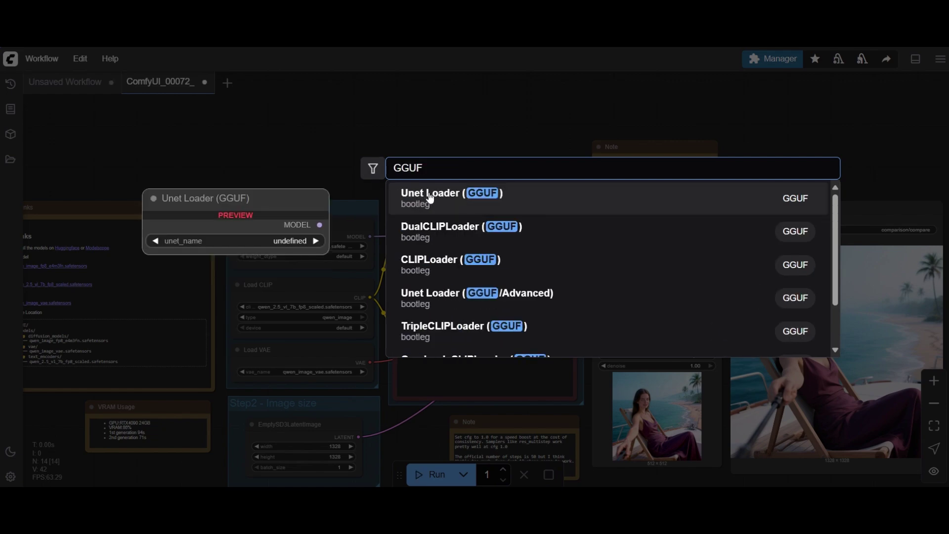
pyautogui.click(427, 195)
pyautogui.moveTo(422, 163); pyautogui.dragTo(360, 167)
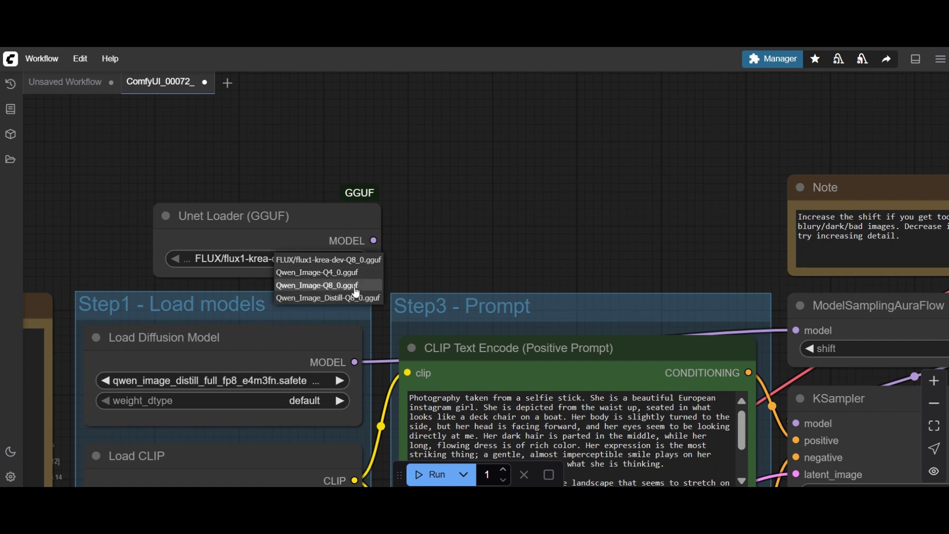
pyautogui.click(359, 285)
pyautogui.moveTo(517, 269); pyautogui.dragTo(407, 242)
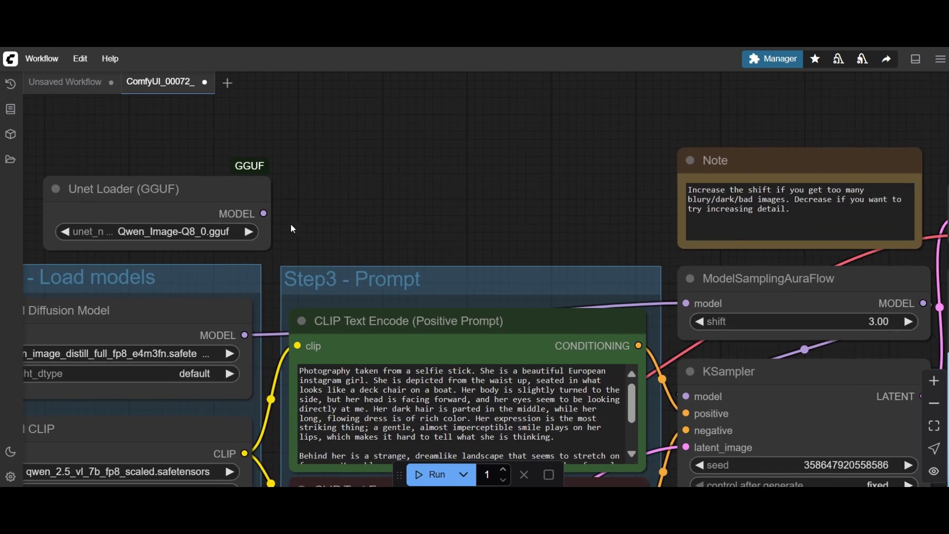
pyautogui.moveTo(264, 214); pyautogui.dragTo(685, 302)
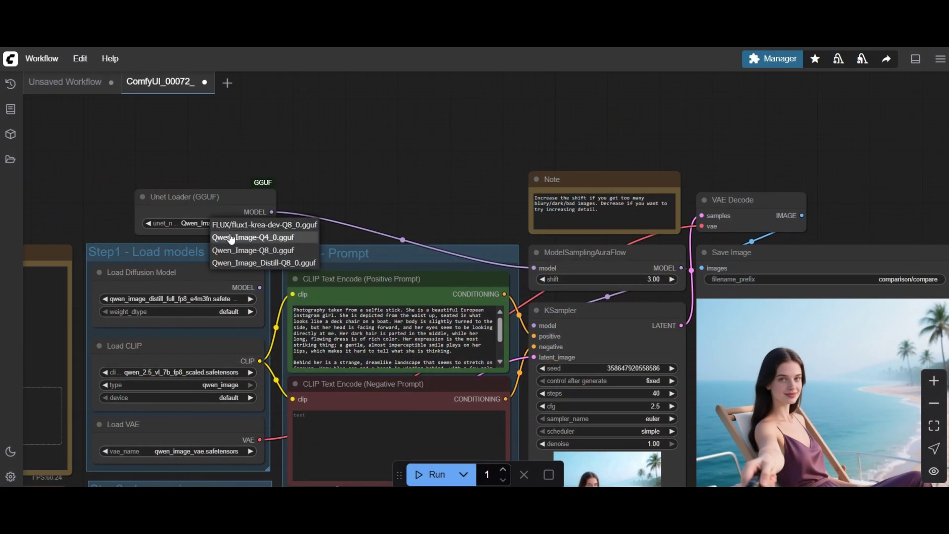
pyautogui.click(232, 237)
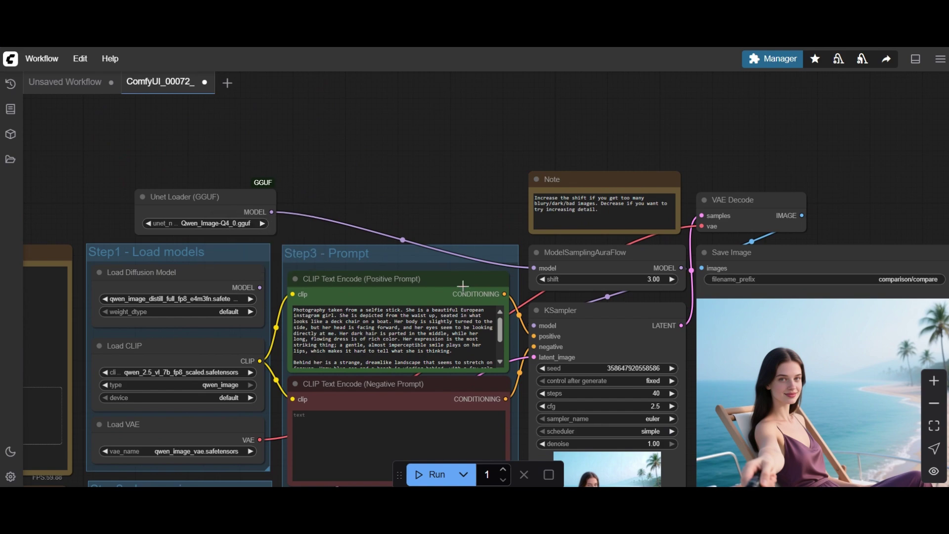
pyautogui.click(417, 472)
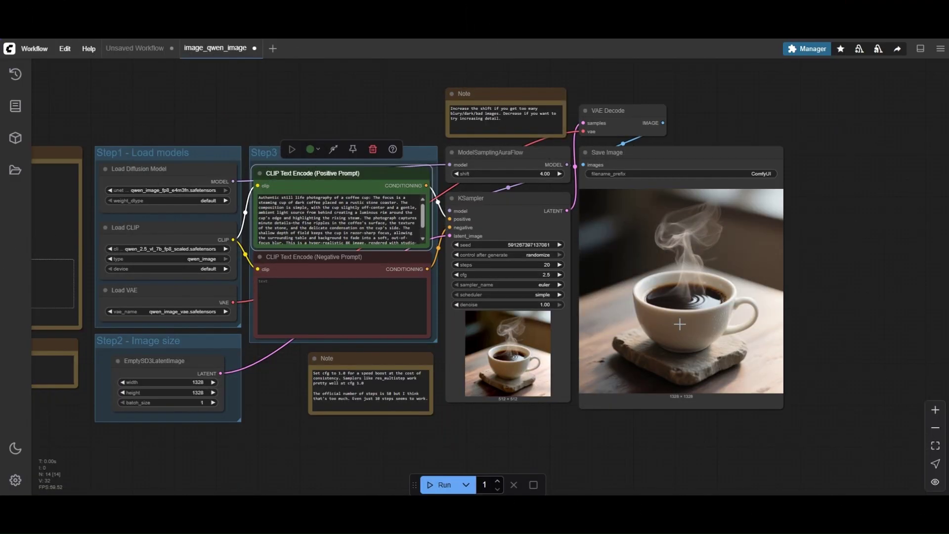
# Step: Rewrite the positive prompt to describe beer 'on a glass' and review the generated pub-table image
pyautogui.scroll(2, 728, 317)
pyautogui.scroll(3, 727, 317)
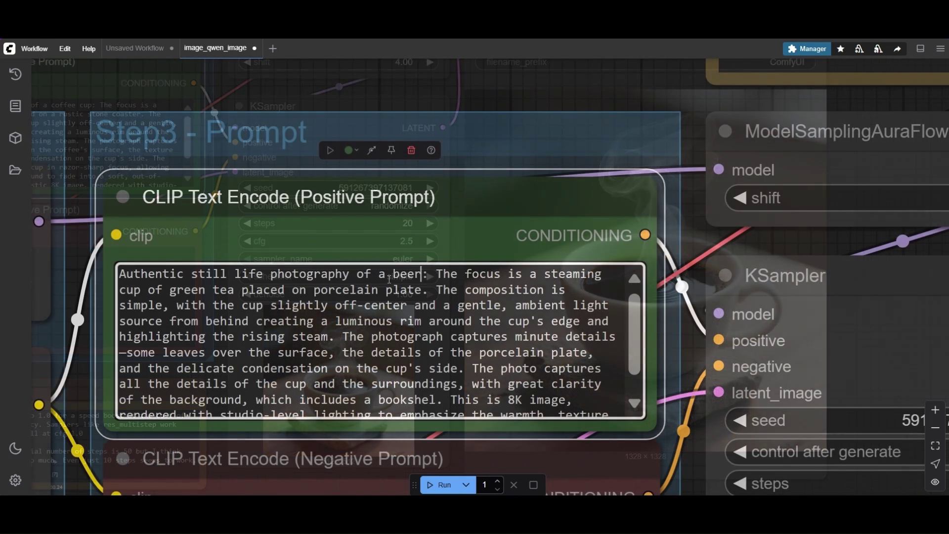
pyautogui.write('on a ')
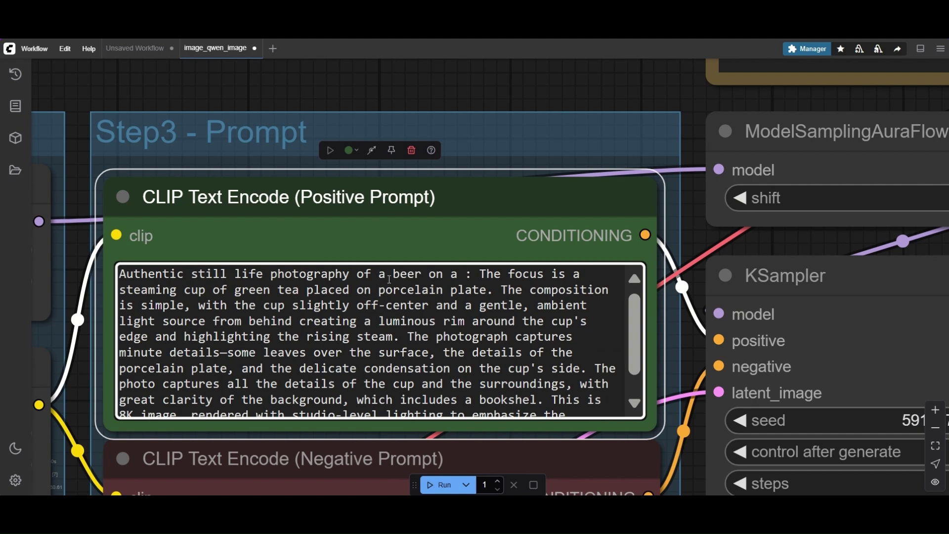
pyautogui.write('glass')
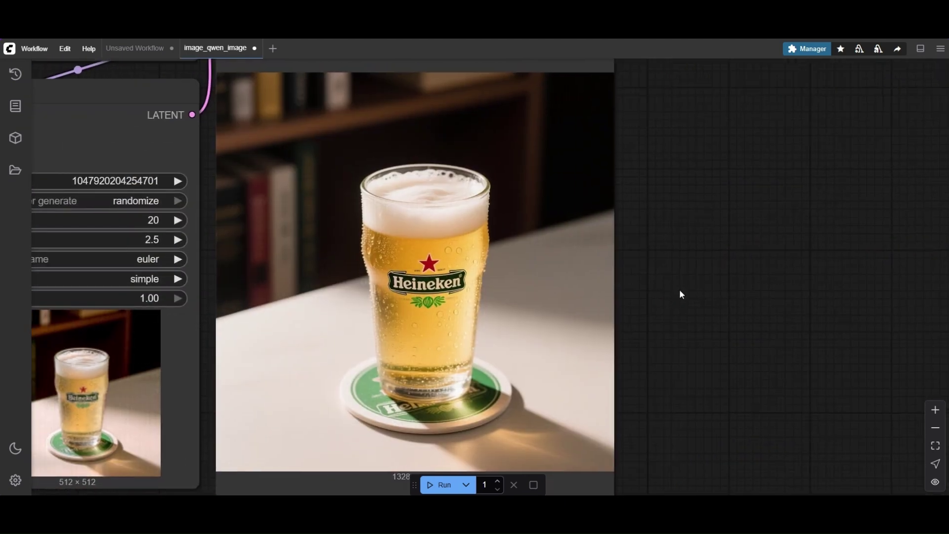
pyautogui.scroll(3, 672, 284)
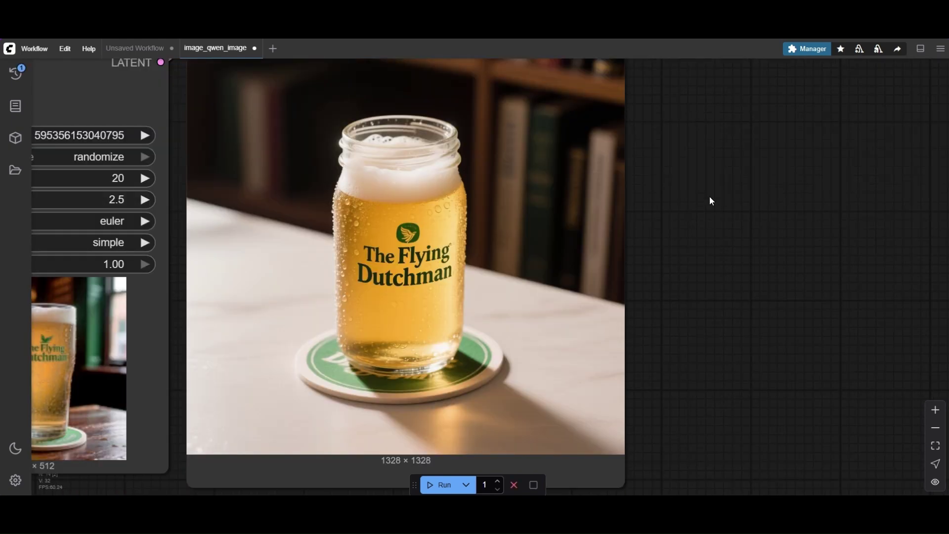
pyautogui.moveTo(710, 201); pyautogui.dragTo(727, 210)
pyautogui.scroll(-3, 727, 213)
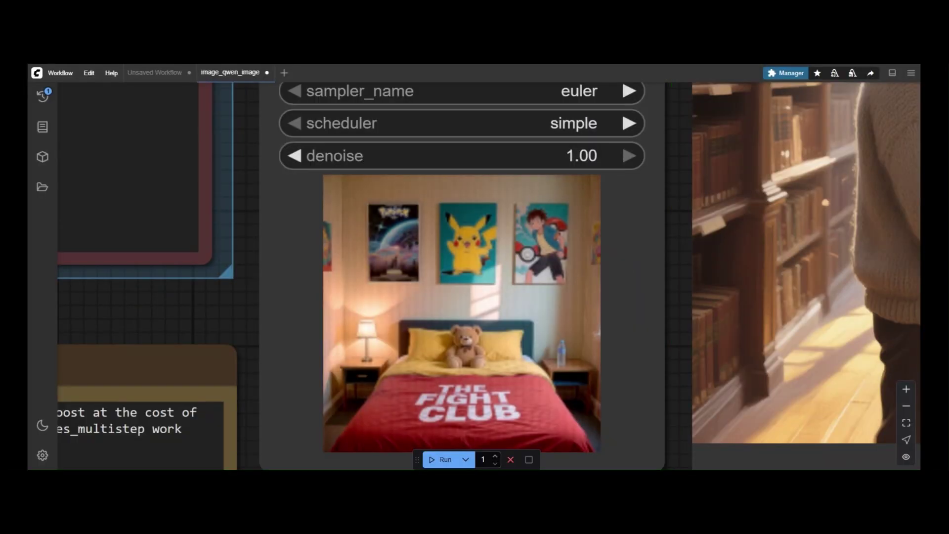
# Step: Revise the prompt's bed-clothing and poster descriptions, then zoom in on the resulting bedroom posters
pyautogui.scroll(-5, 462, 272)
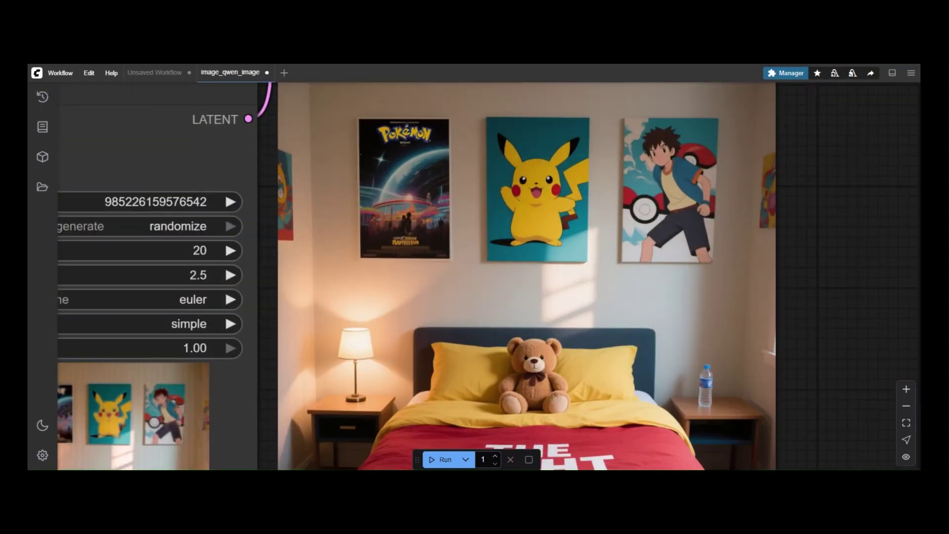
pyautogui.scroll(3, 436, 153)
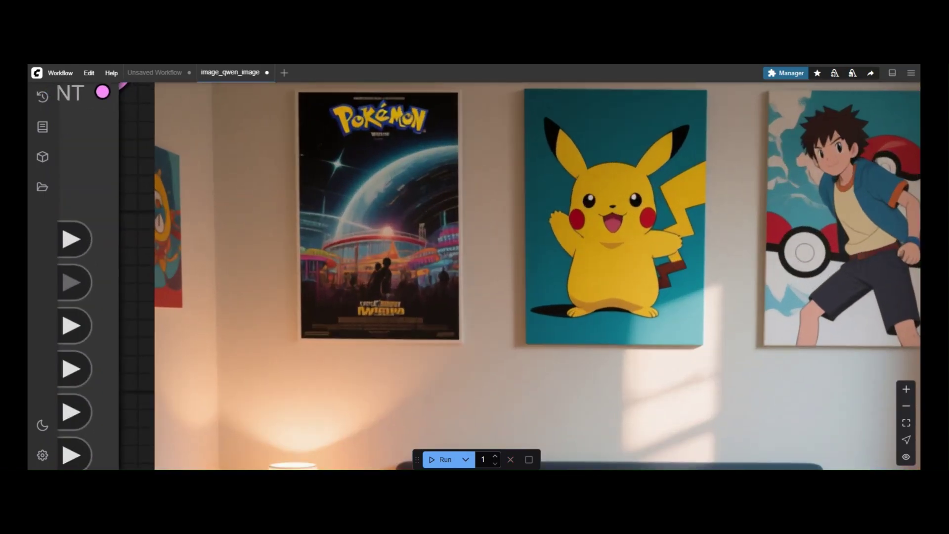
pyautogui.scroll(-5, 494, 272)
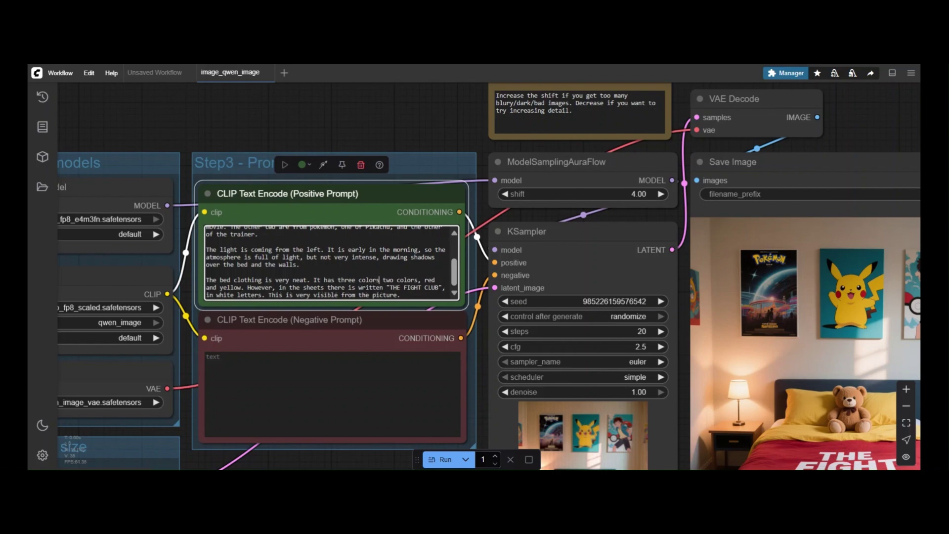
pyautogui.write(': blu')
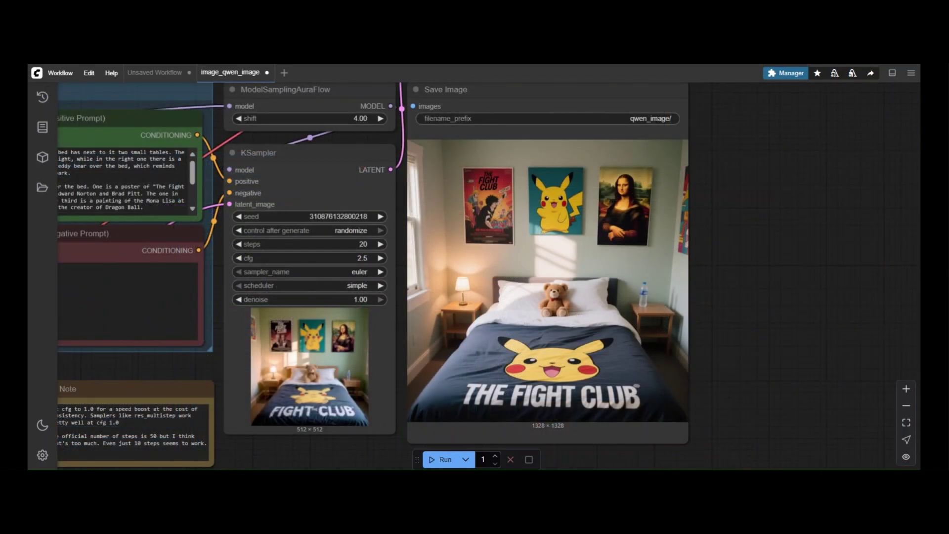
pyautogui.scroll(2, 774, 176)
pyautogui.scroll(6, 524, 198)
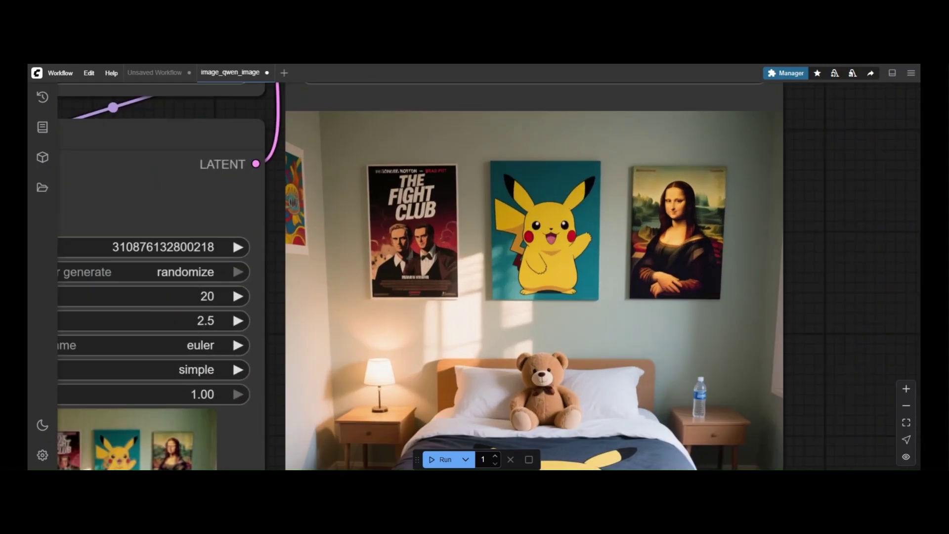
pyautogui.scroll(4, 445, 225)
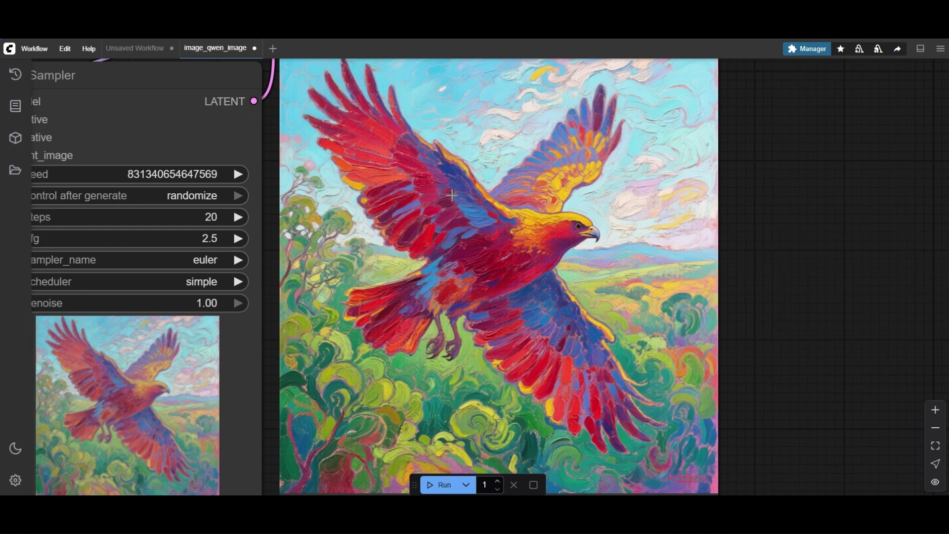
# Step: Zoom in and out on the Save Image results to compare the impressionist eagle, soup cans and Mona Lisa images
pyautogui.scroll(5, 587, 342)
pyautogui.scroll(-5, 587, 341)
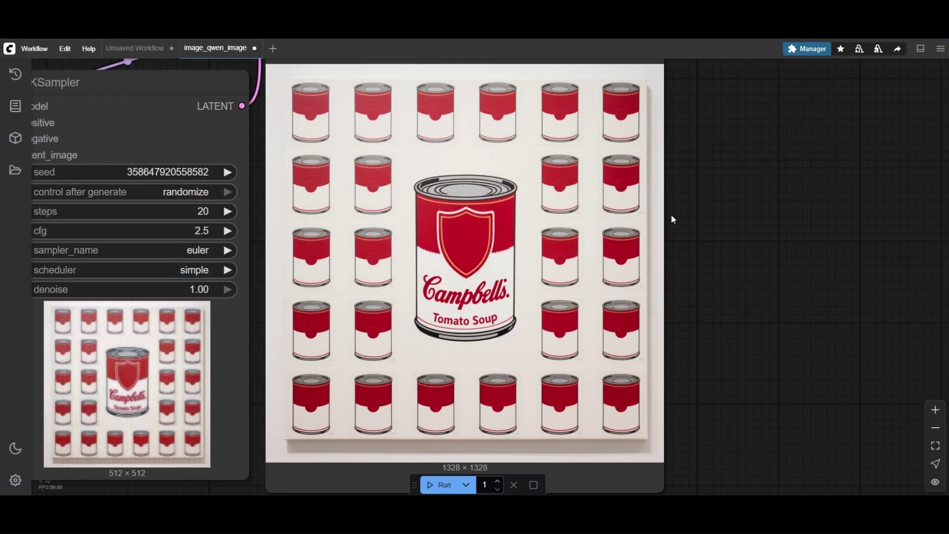
pyautogui.scroll(3, 668, 214)
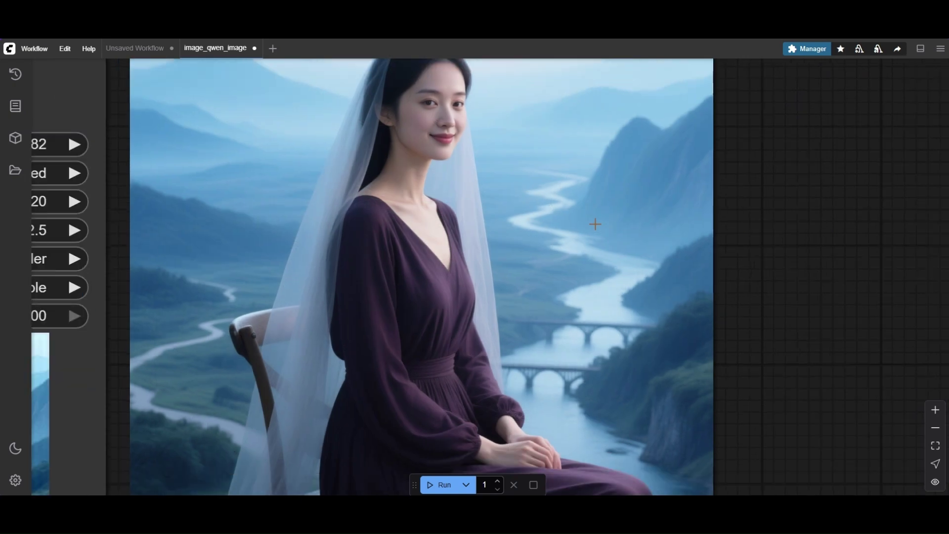
pyautogui.scroll(-3, 595, 224)
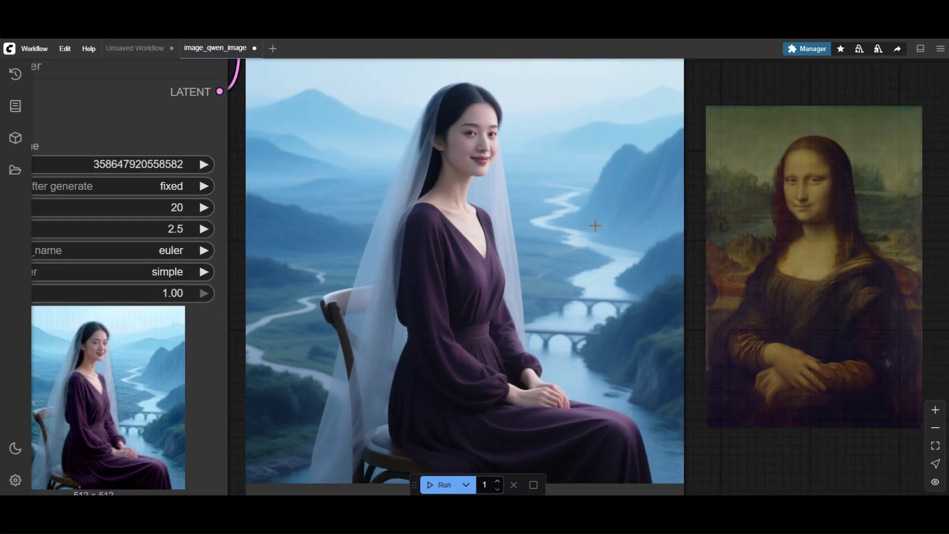
pyautogui.scroll(-2, 595, 225)
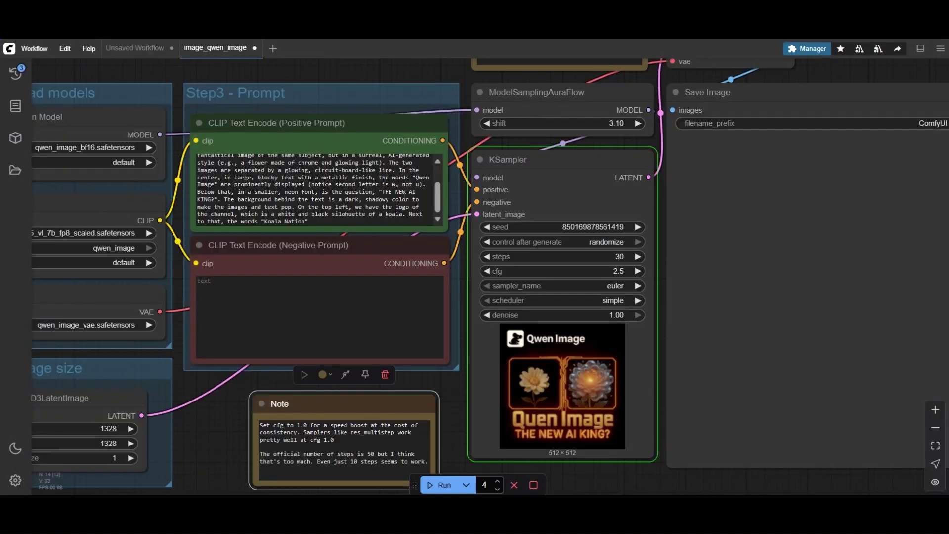
# Step: Enlarge the Save Image node to inspect the 1280×720 'THE NEW AI KING?' thumbnail
pyautogui.scroll(-3, 404, 197)
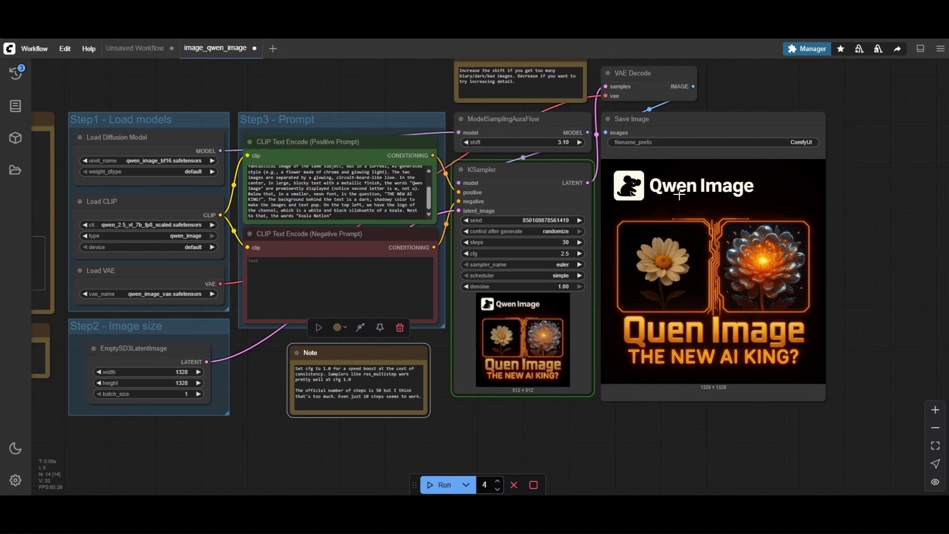
pyautogui.scroll(5, 708, 193)
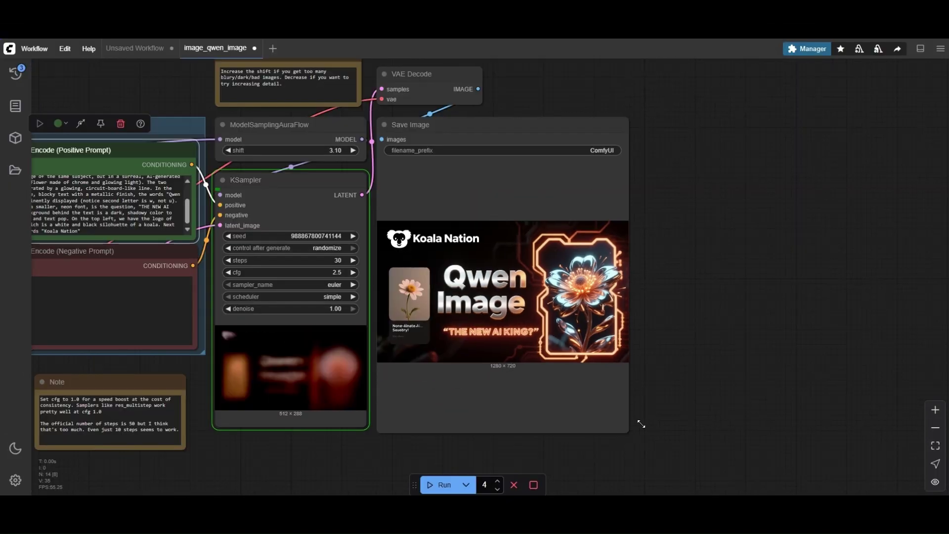
pyautogui.moveTo(640, 424); pyautogui.dragTo(742, 386)
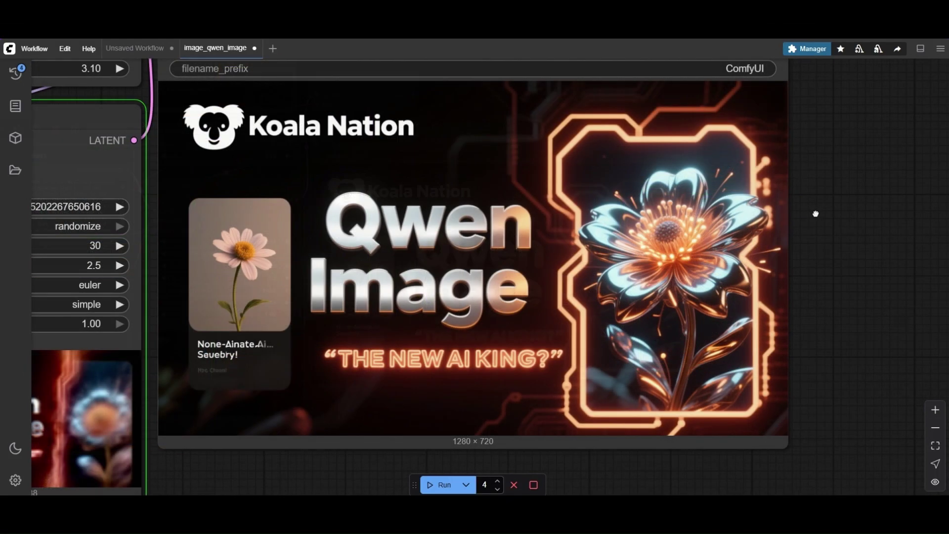
pyautogui.scroll(-5, 816, 213)
pyautogui.scroll(2, 818, 233)
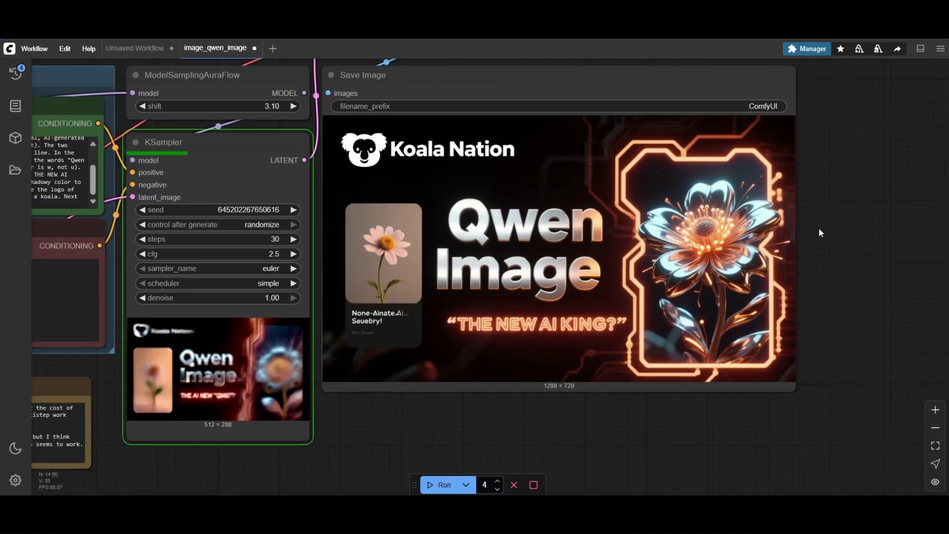